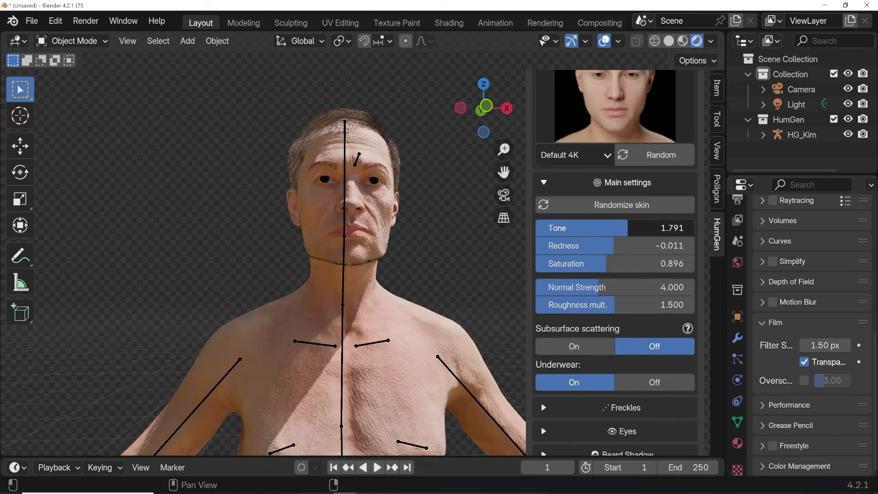
# - Lower the male human's skin Tone and adjust the Muscular amount of the body
pyautogui.moveTo(628, 227); pyautogui.dragTo(563, 228)
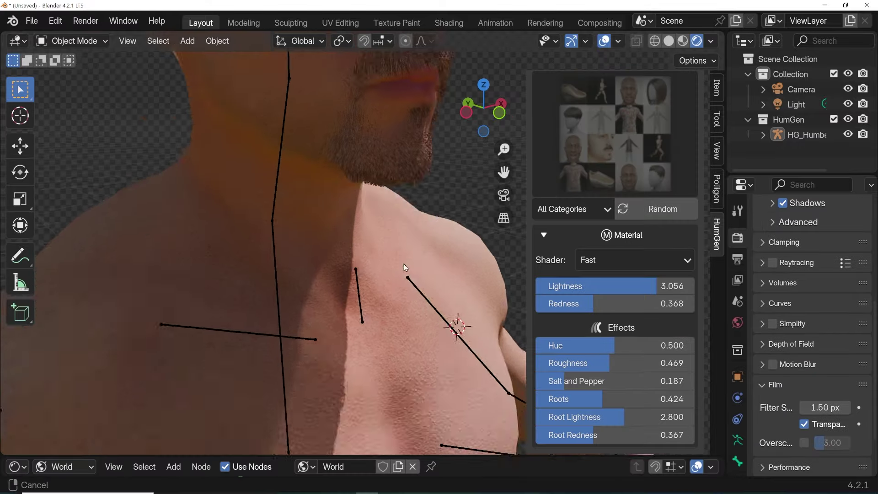
pyautogui.moveTo(455, 320); pyautogui.dragTo(412, 345, button='middle')
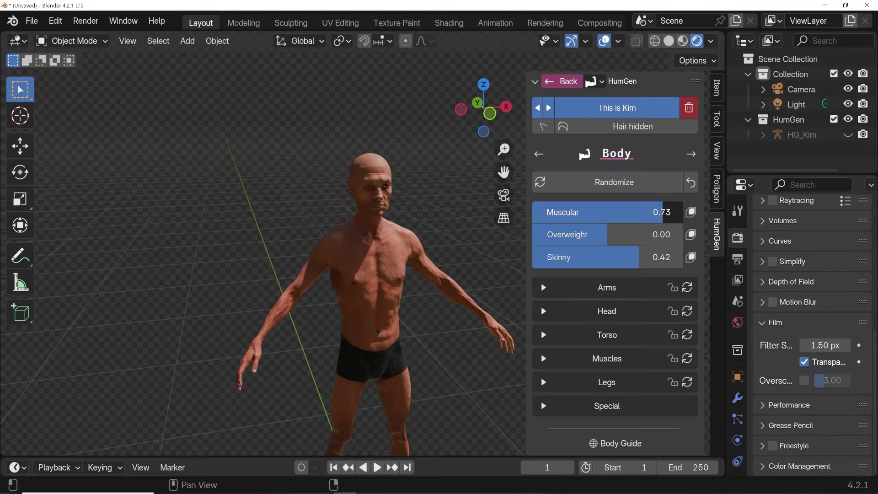
pyautogui.moveTo(625, 212); pyautogui.dragTo(674, 257)
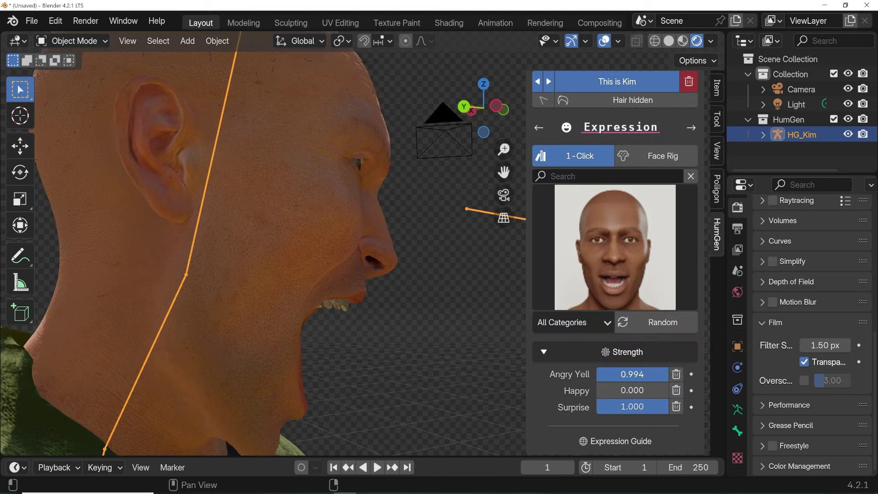
# - Reduce the Angry Yell expression strength and adjust the Surprise expression strength on the human's face
pyautogui.moveTo(667, 374); pyautogui.dragTo(604, 390)
pyautogui.moveTo(667, 406)
pyautogui.mouseDown()
pyautogui.moveTo(611, 406)
pyautogui.moveTo(668, 407)
pyautogui.mouseUp()
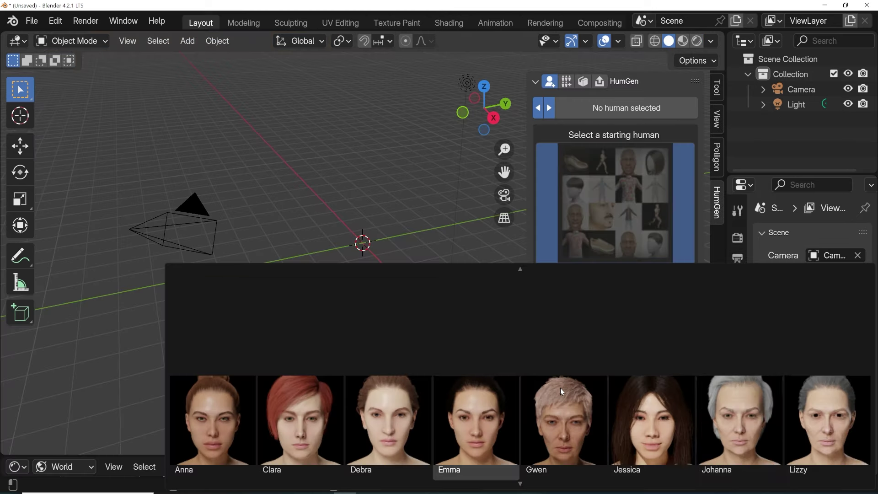
# - Browse the female starting humans and choose the Jane preset
pyautogui.scroll(-3, 560, 392)
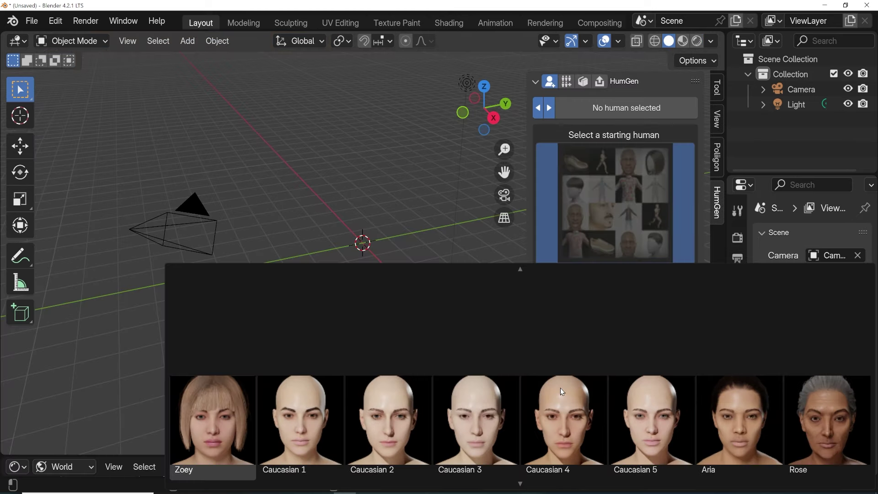
pyautogui.scroll(-2, 562, 392)
pyautogui.scroll(5, 562, 391)
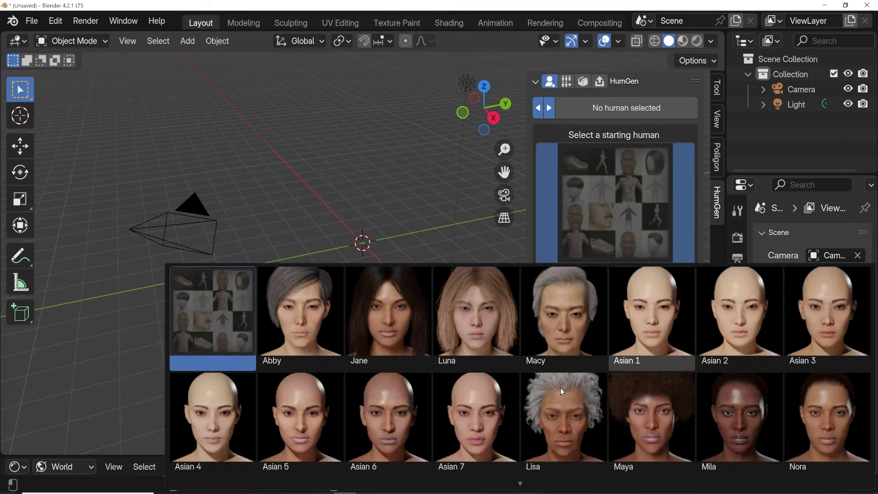
pyautogui.click(411, 327)
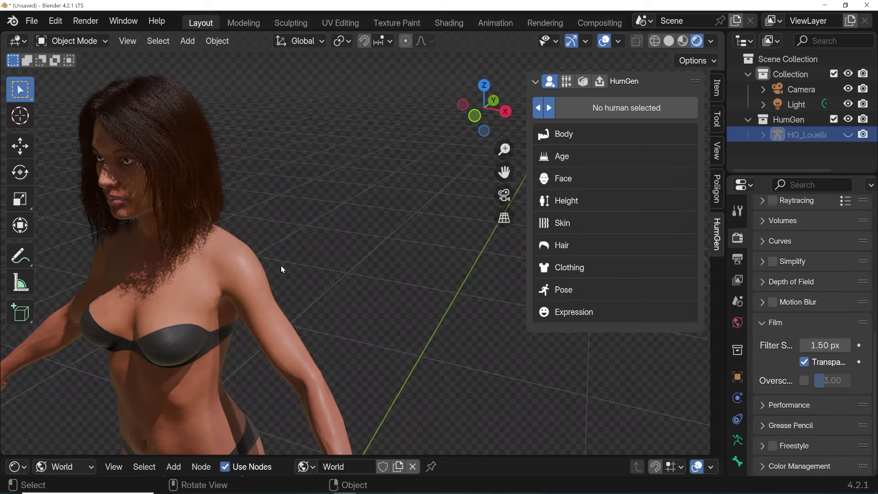
# - Set the female human's Breast Size to 0 in the torso settings
pyautogui.moveTo(281, 266); pyautogui.dragTo(322, 252, button='middle')
pyautogui.scroll(-5, 322, 252)
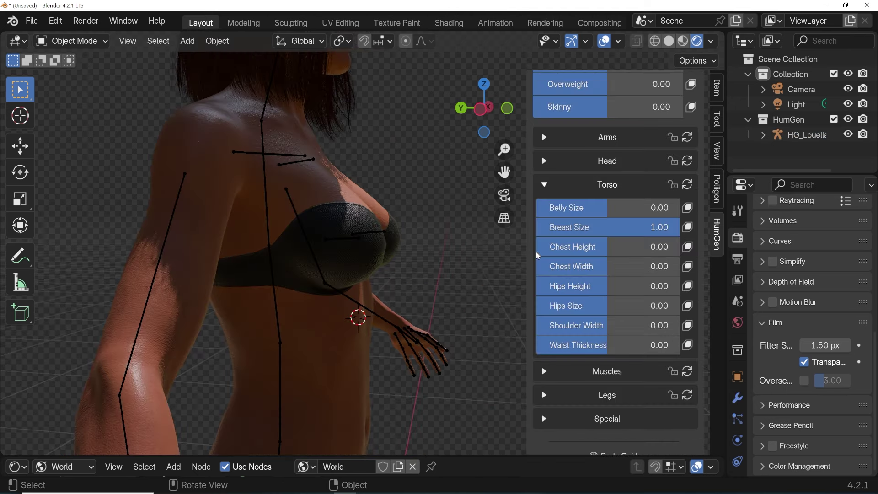
pyautogui.click(588, 227)
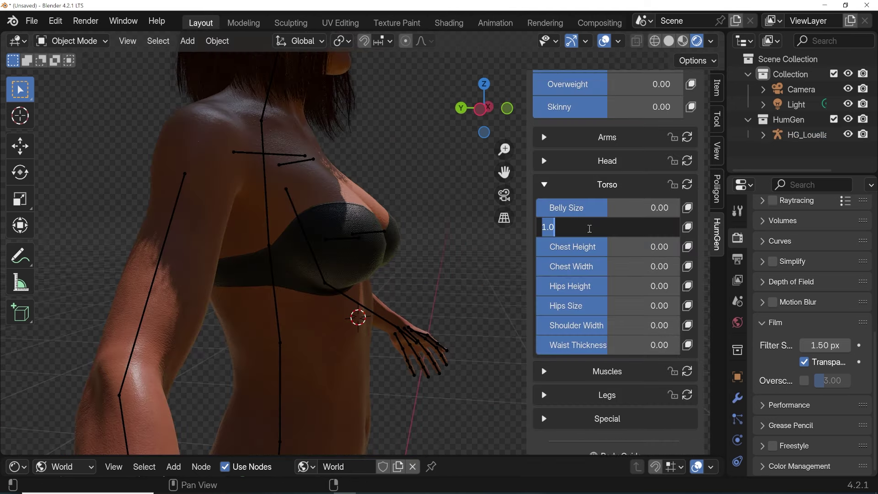
pyautogui.write('0')
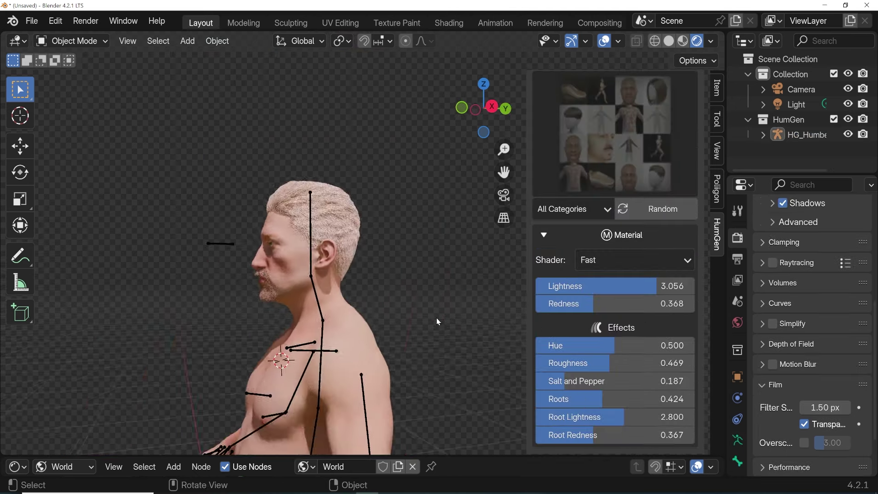
# - Examine the male human's hair, ear and facial skin up close in side view
pyautogui.scroll(5, 436, 317)
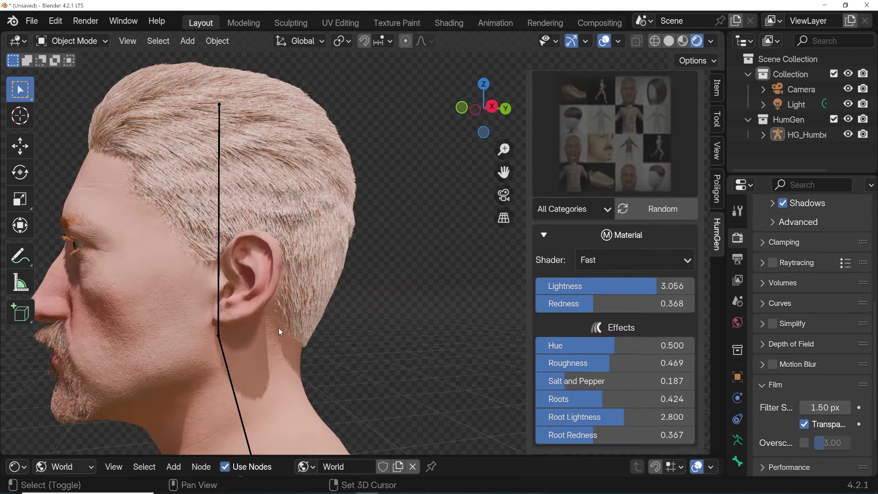
pyautogui.moveTo(278, 328); pyautogui.dragTo(390, 321, button='middle')
pyautogui.scroll(4, 390, 322)
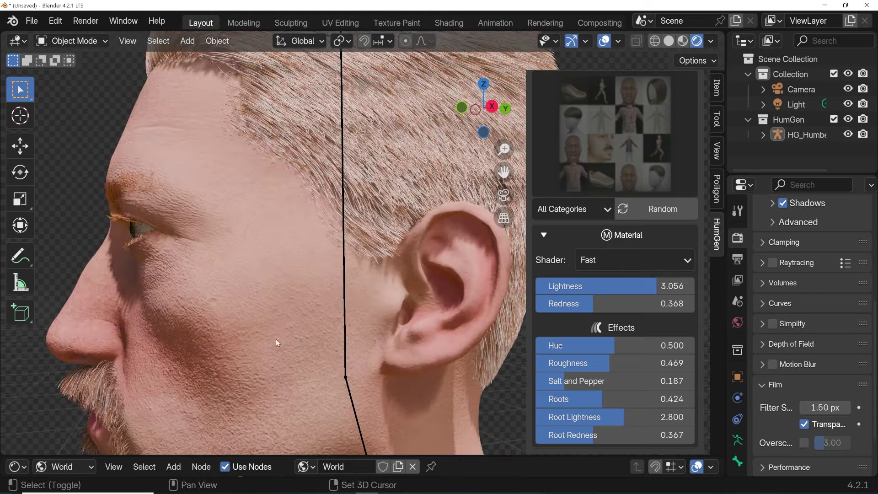
pyautogui.scroll(-6, 264, 342)
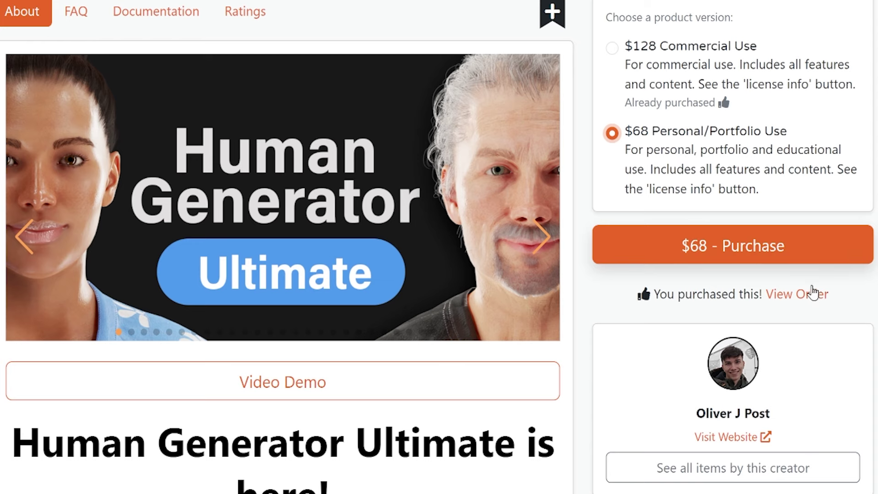
# - Open the order for the purchased Human Generator Ultimate product
pyautogui.click(797, 295)
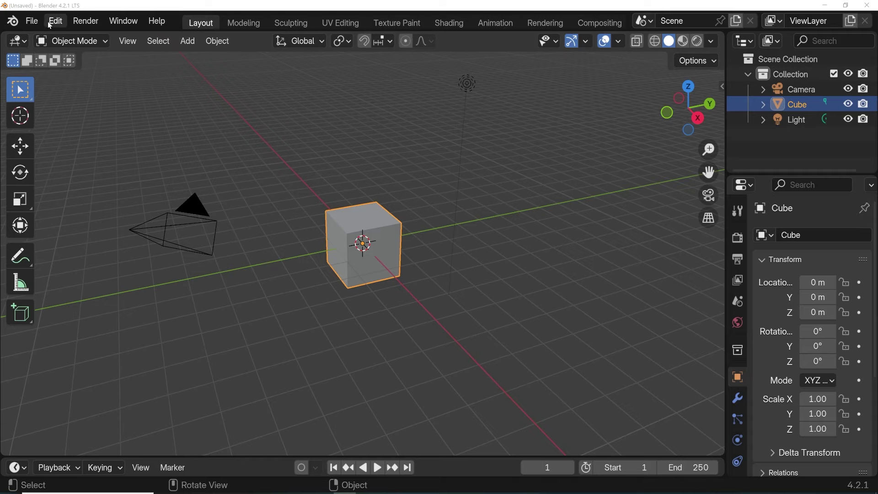
# - Switch to Blender and install the add-on HumGen3D_v4_0_21.zip from disk, taken from the Downloads folder
pyautogui.click(55, 18)
pyautogui.click(87, 215)
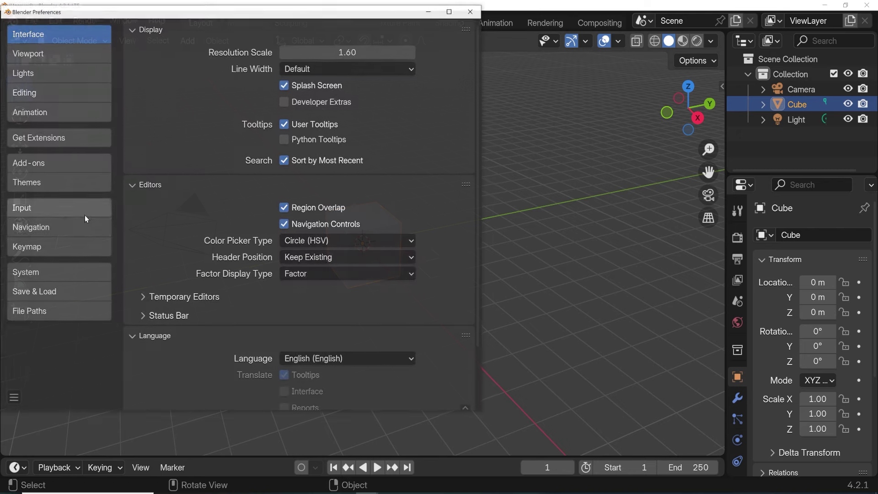
pyautogui.click(46, 164)
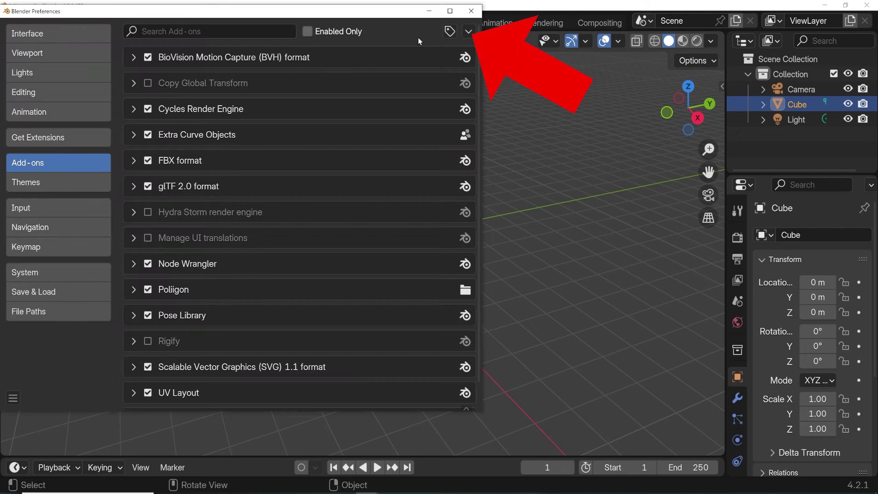
pyautogui.click(467, 31)
pyautogui.click(435, 69)
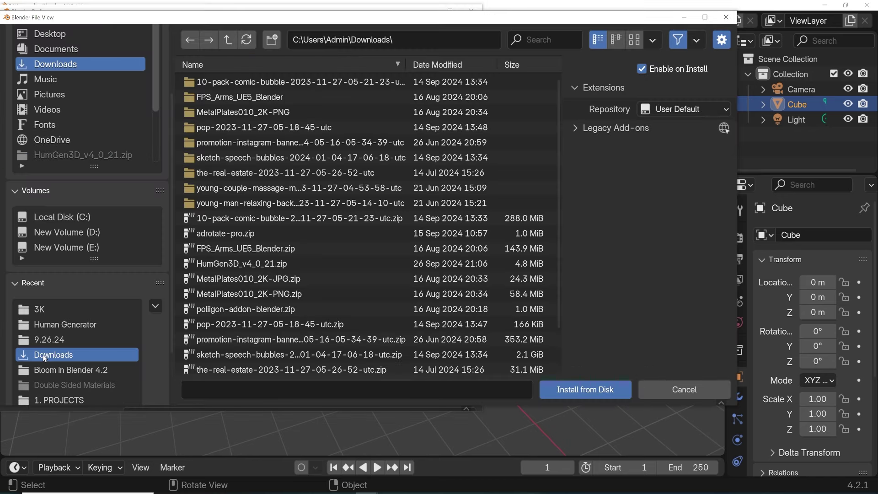
pyautogui.scroll(-2, 316, 288)
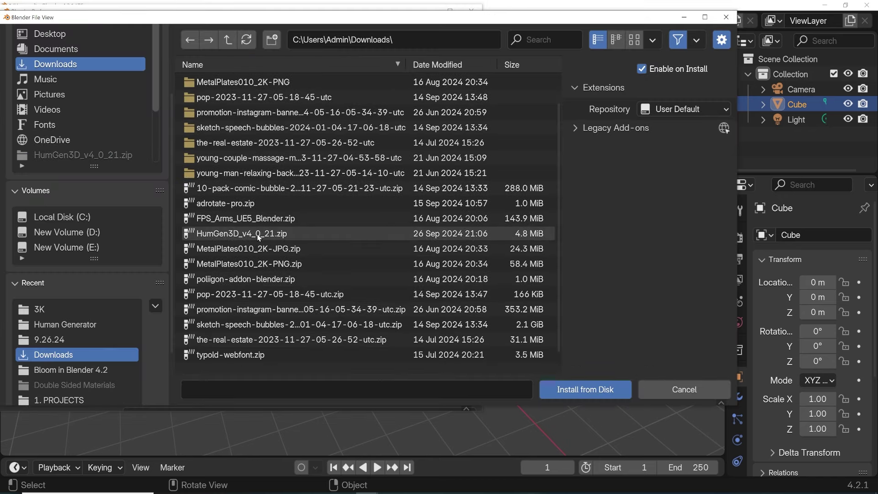
pyautogui.doubleClick(325, 235)
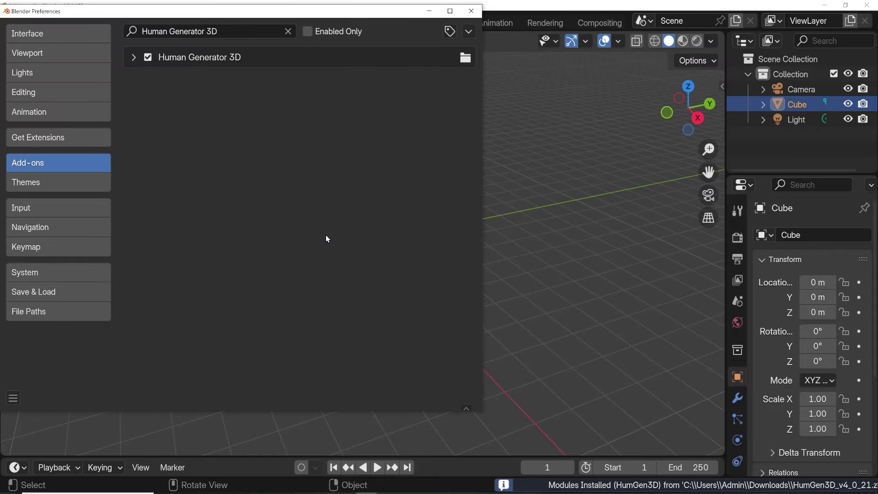
# - Expand the Human Generator 3D add-on's preferences and set its content pack folder to the recent Human Generator folder
pyautogui.click(133, 58)
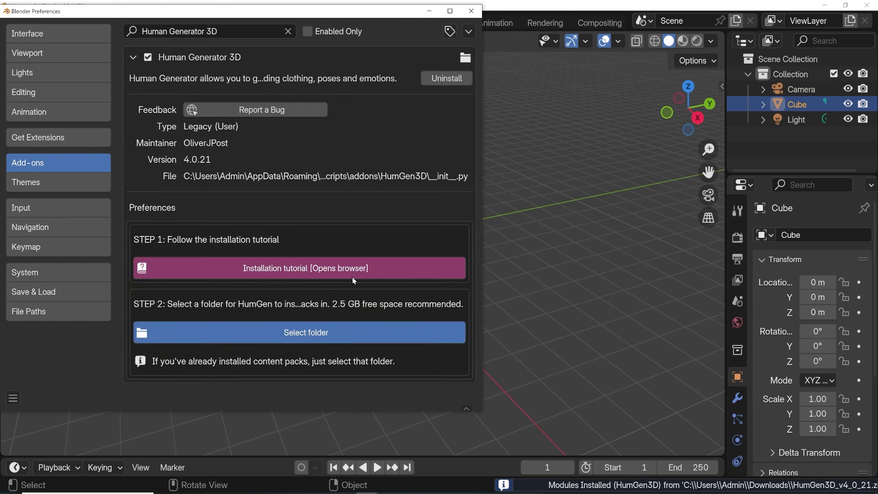
pyautogui.click(306, 333)
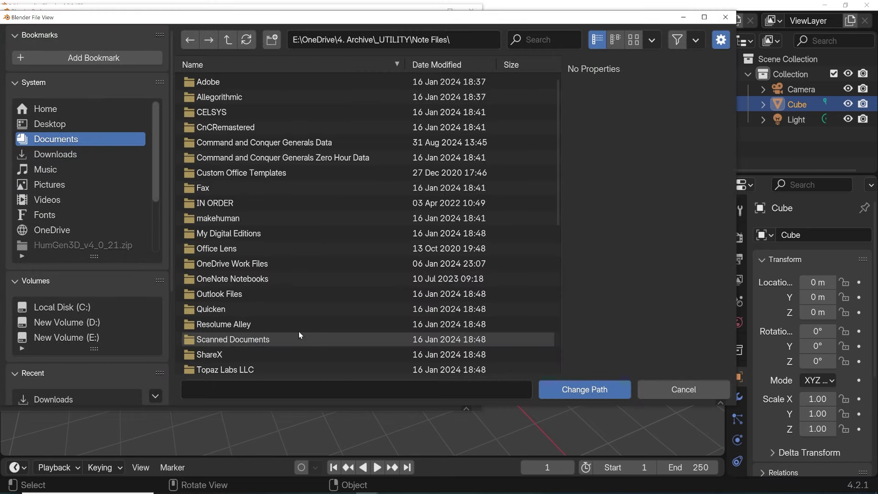
pyautogui.scroll(-3, 135, 342)
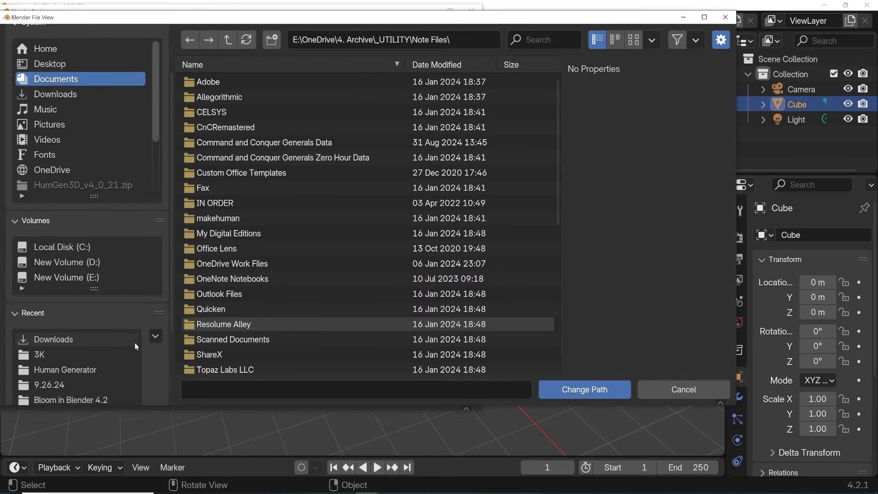
pyautogui.click(46, 385)
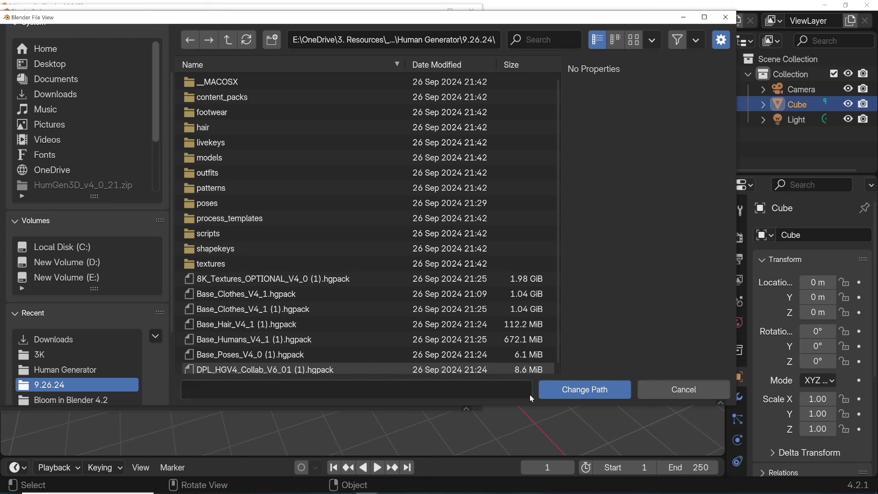
pyautogui.click(93, 370)
pyautogui.click(581, 390)
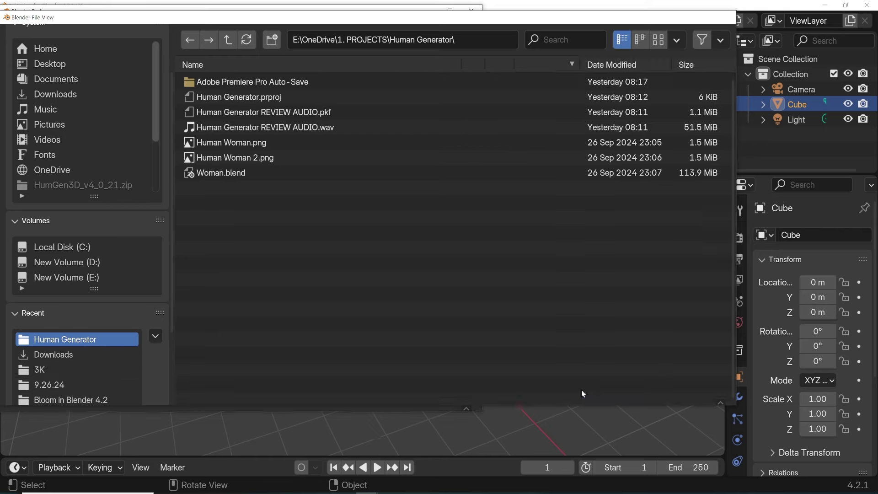
# - Select the .hgpack files from 8K_Textures_OPTIONAL_V4_0 (1) through DPL_HGV4_Collab_V6_01 (1) in the 9.26.24 folder and install all content packs
pyautogui.scroll(-6, 409, 329)
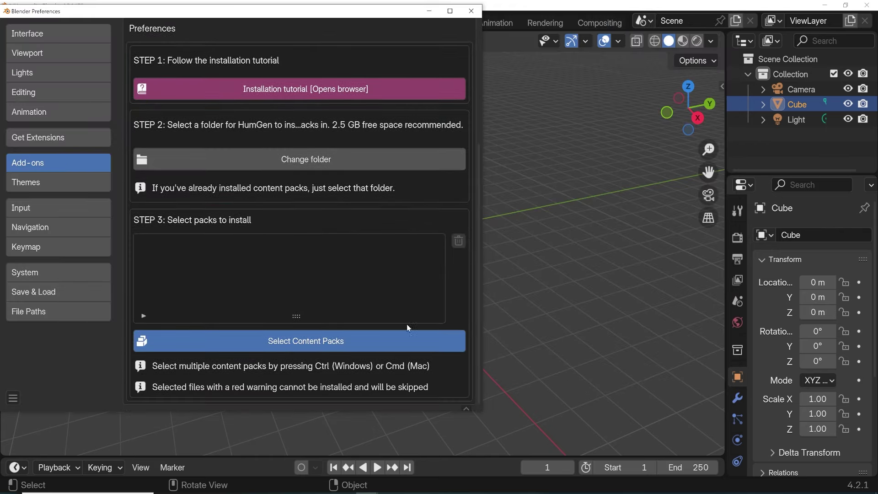
pyautogui.click(295, 343)
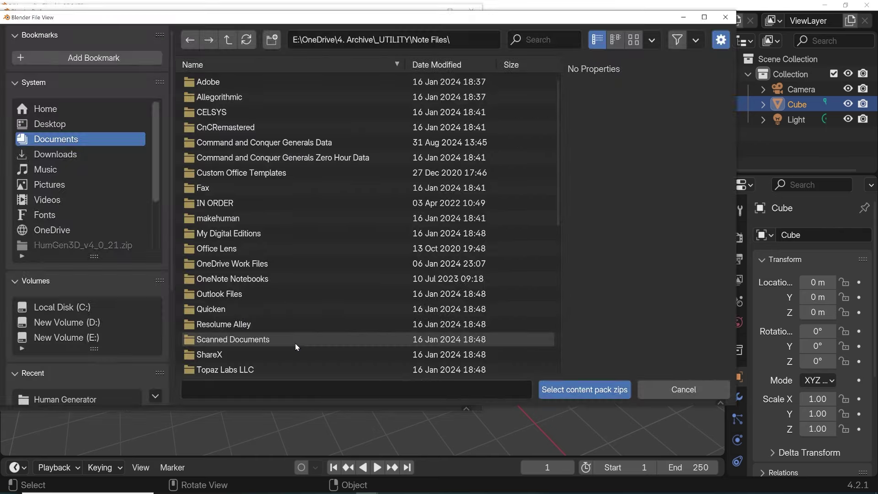
pyautogui.scroll(-5, 105, 343)
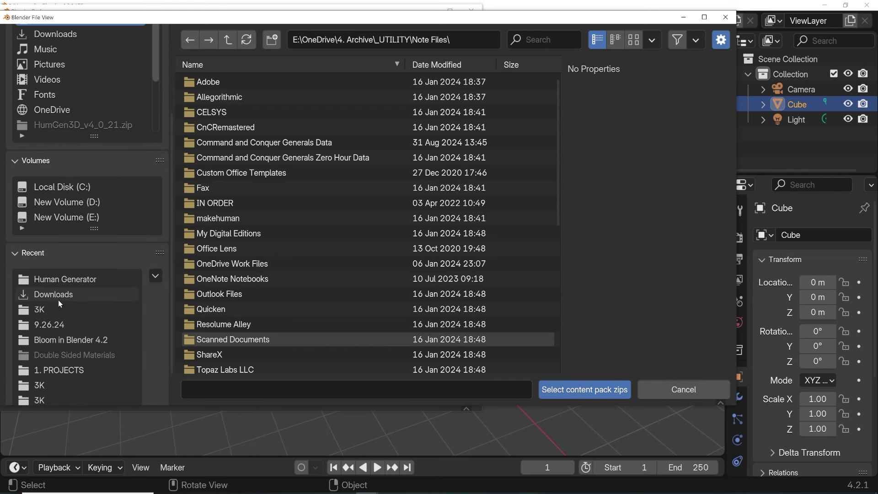
pyautogui.click(44, 325)
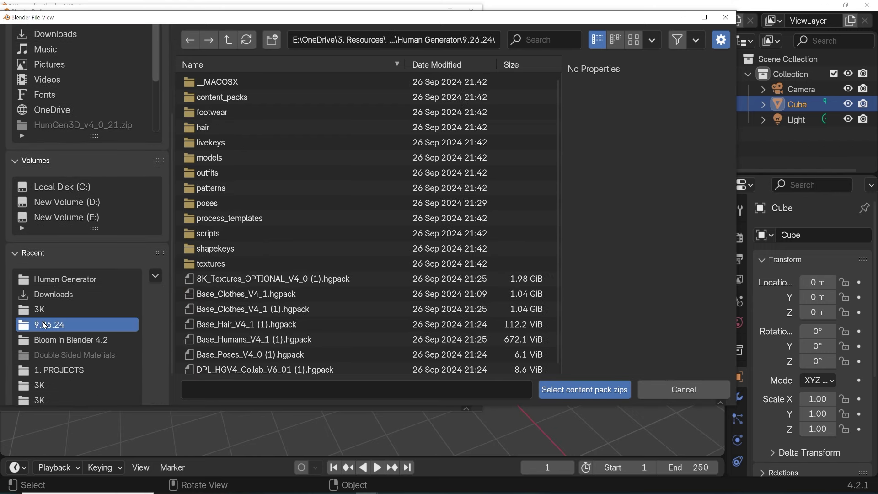
pyautogui.click(310, 283)
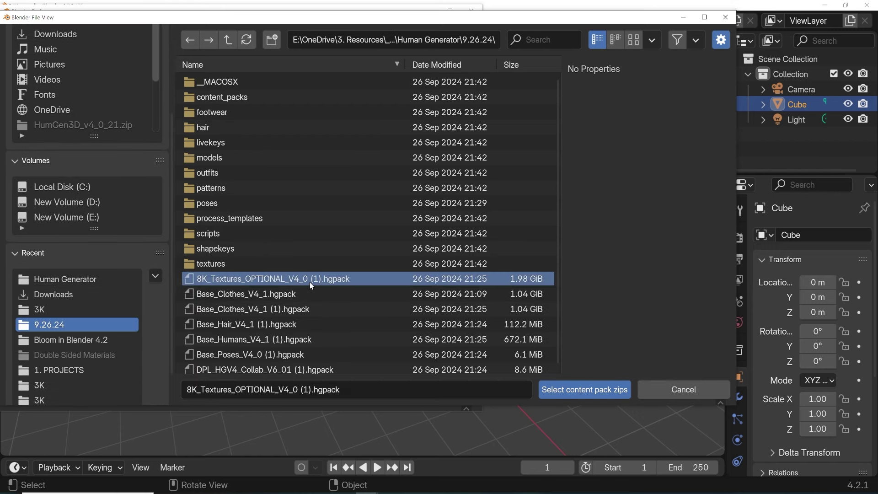
pyautogui.keyDown('shift'); pyautogui.click(294, 370); pyautogui.keyUp('shift')
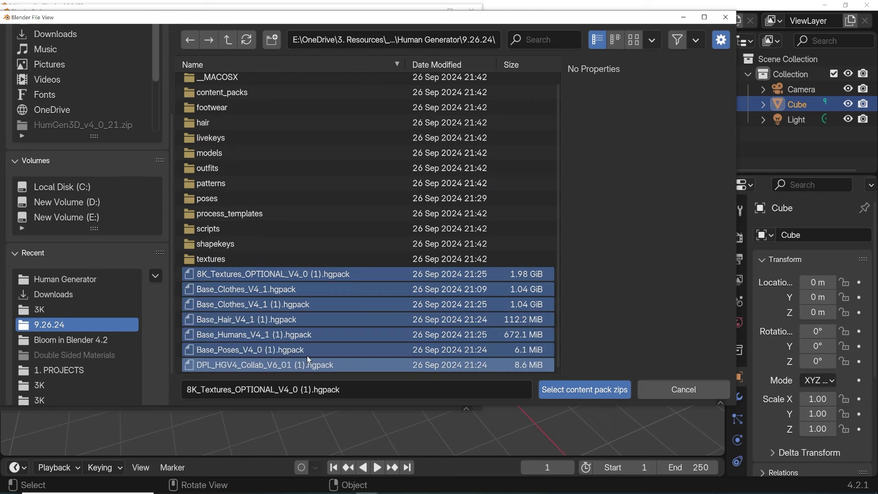
pyautogui.click(580, 392)
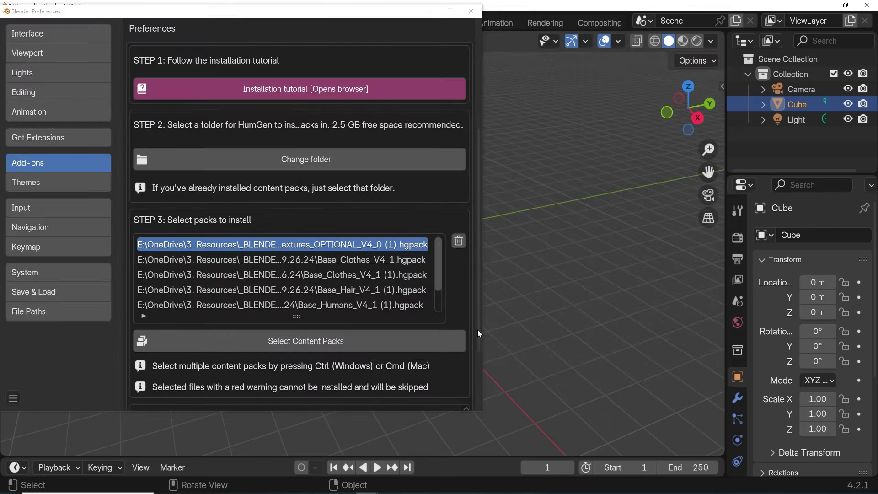
pyautogui.scroll(-3, 471, 316)
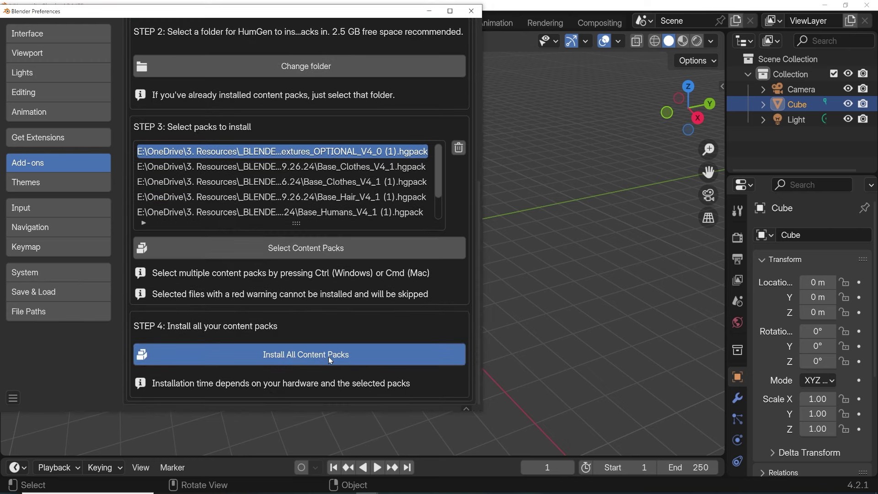
pyautogui.click(328, 359)
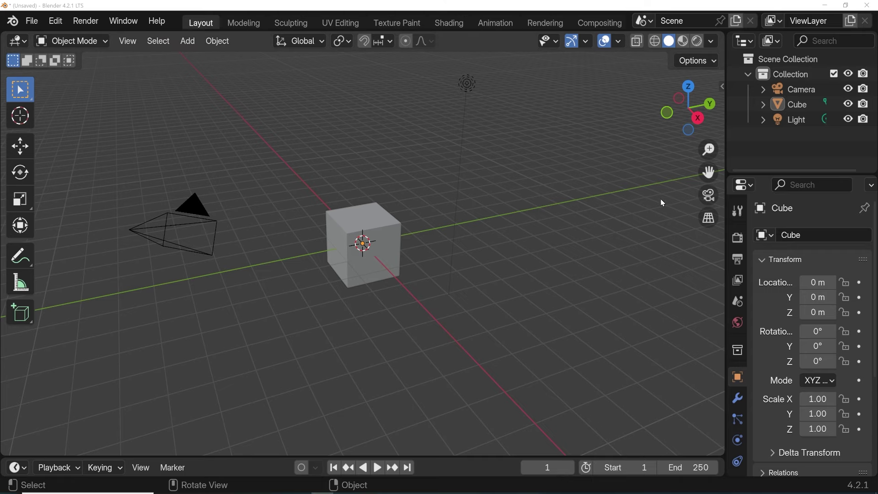
# - Bring up the HumGen controls in the 3D viewport's sidebar
pyautogui.press('n')
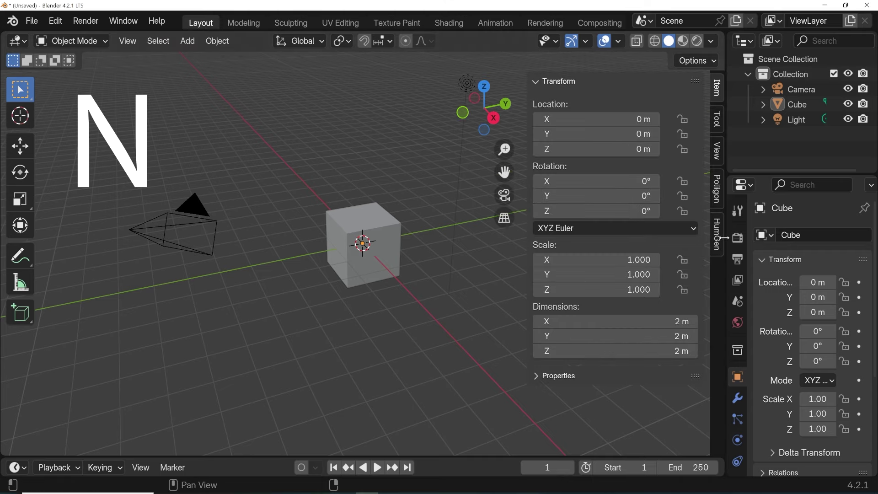
pyautogui.click(719, 249)
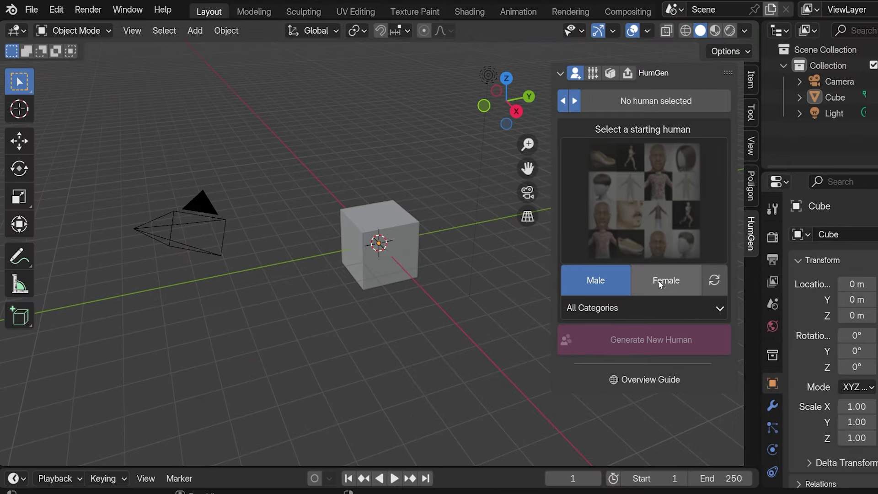
# - Browse the male starting humans, choose the Enzo preset and generate a new human from it
pyautogui.click(662, 285)
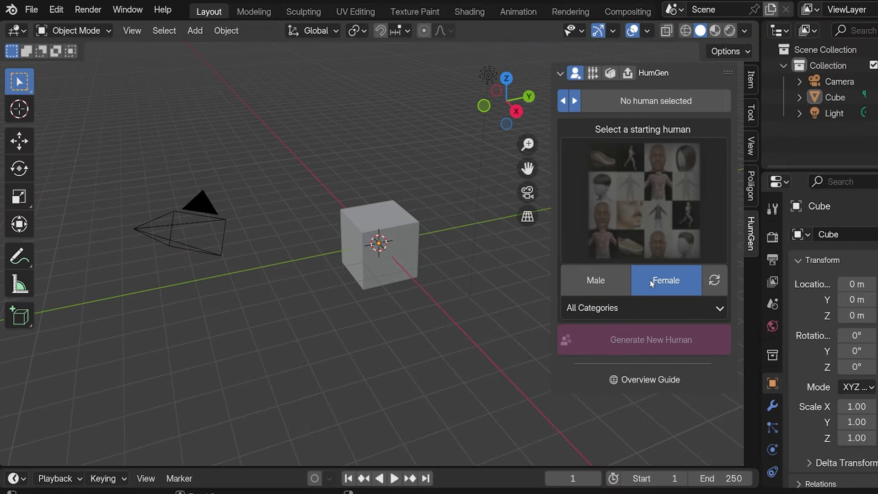
pyautogui.click(603, 282)
pyautogui.click(639, 228)
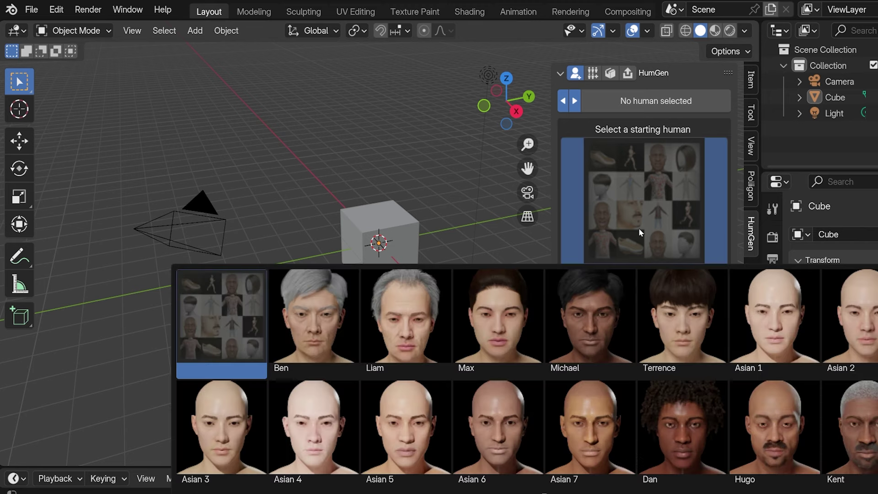
pyautogui.scroll(-5, 653, 312)
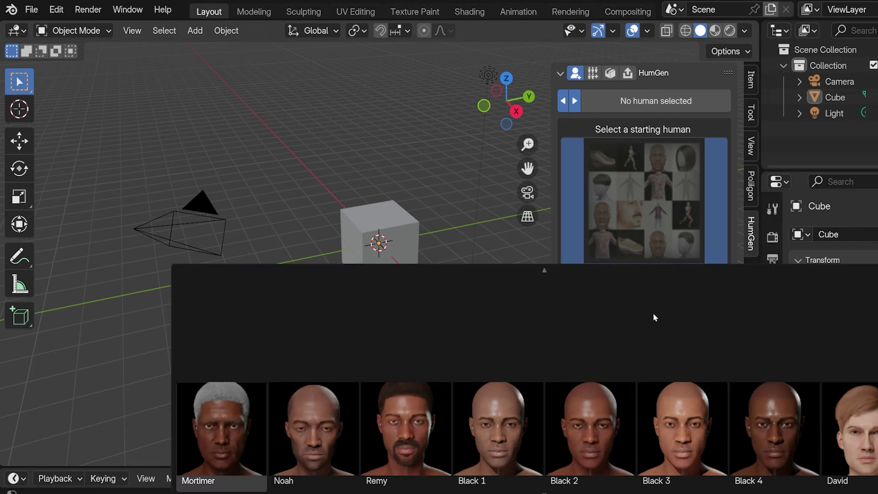
pyautogui.scroll(-10, 654, 313)
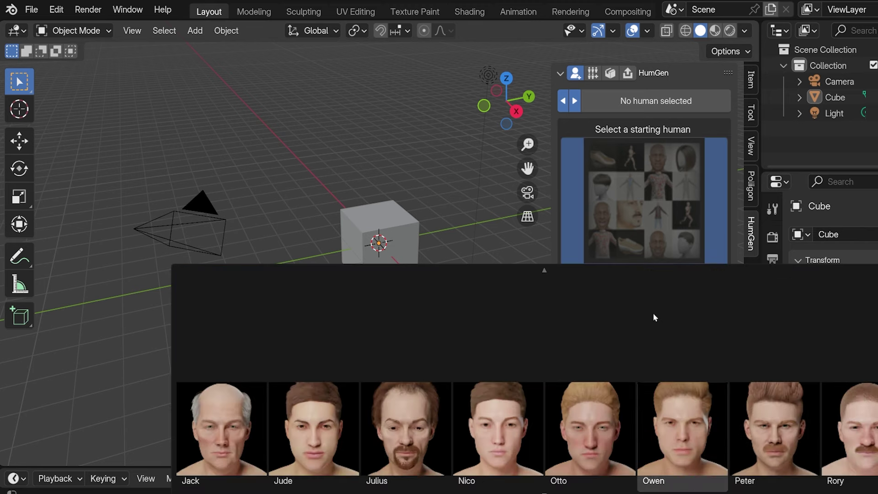
pyautogui.scroll(-8, 653, 313)
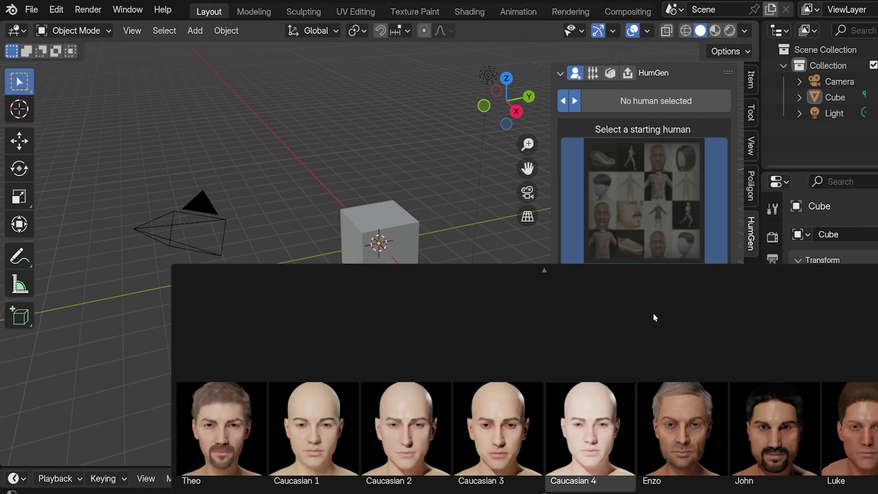
pyautogui.scroll(-6, 654, 315)
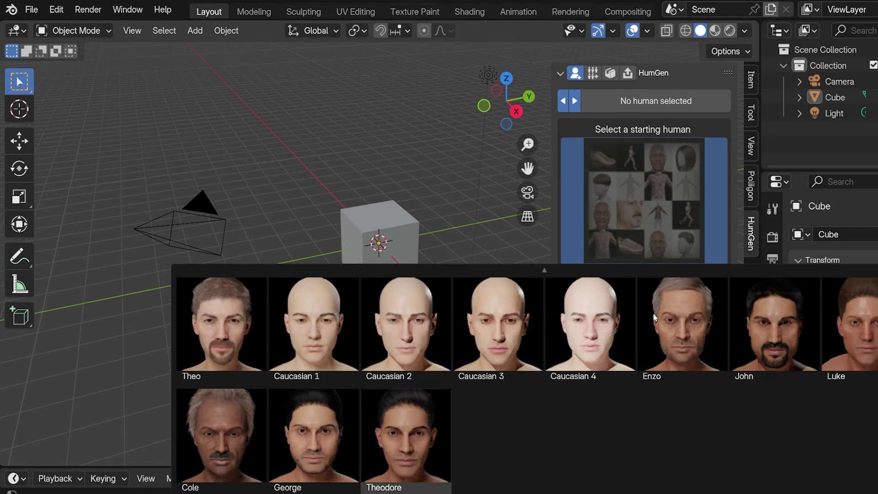
pyautogui.scroll(-1, 654, 314)
pyautogui.scroll(2, 654, 314)
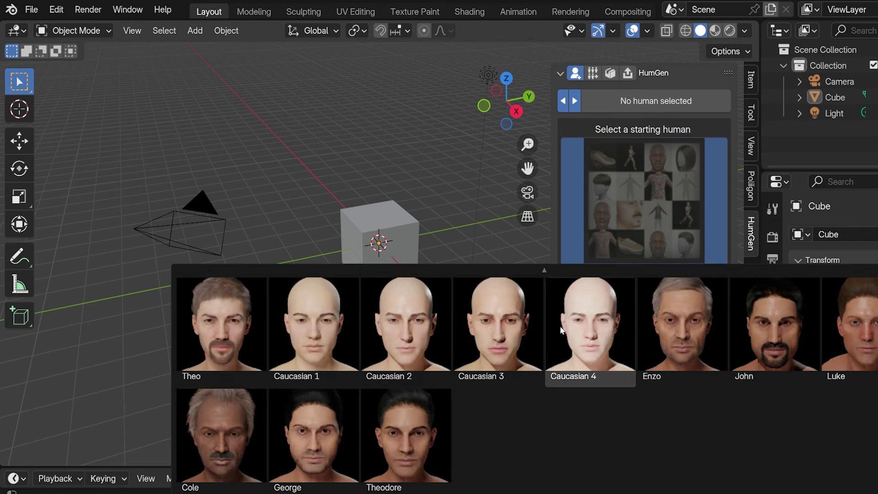
pyautogui.scroll(3, 562, 330)
pyautogui.scroll(-2, 595, 332)
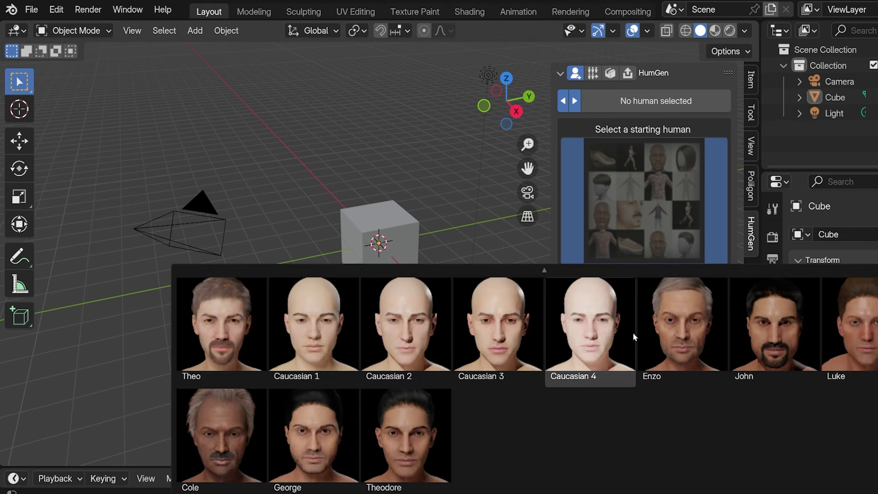
pyautogui.click(666, 327)
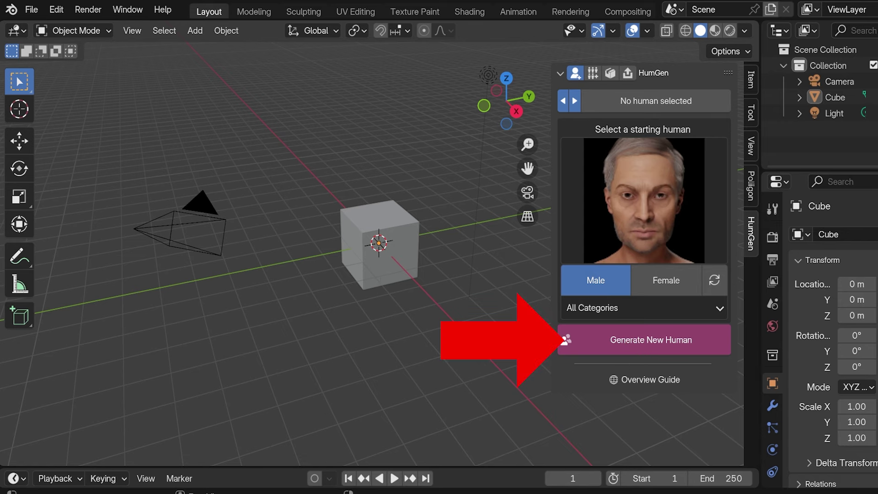
pyautogui.click(595, 340)
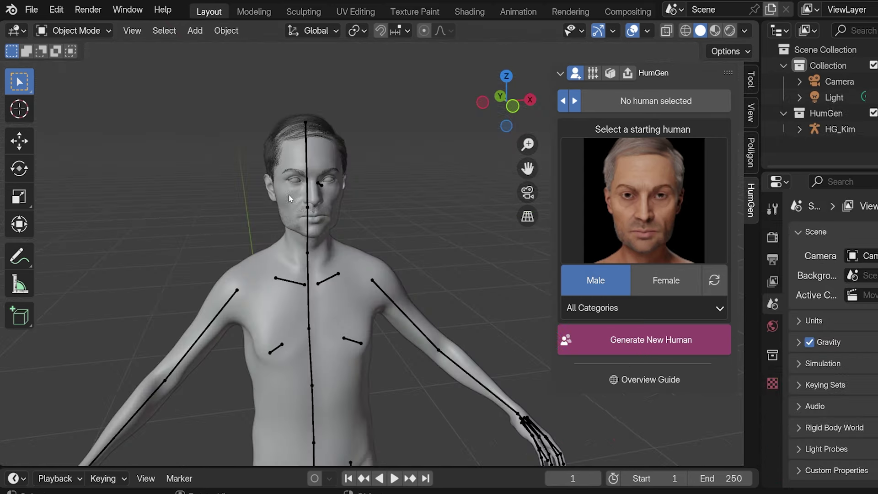
# - Switch the viewport to rendered shading and select the generated human's body
pyautogui.moveTo(289, 194); pyautogui.dragTo(439, 273, button='middle')
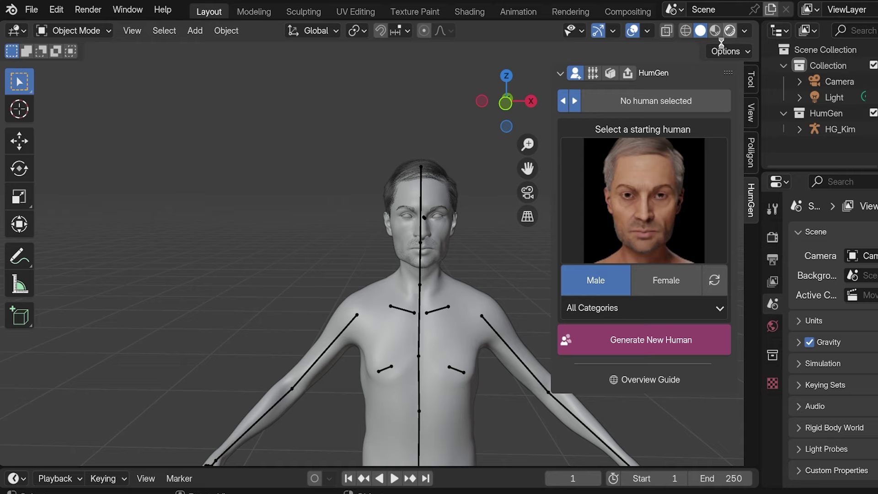
pyautogui.click(730, 30)
pyautogui.click(375, 217)
pyautogui.click(420, 224)
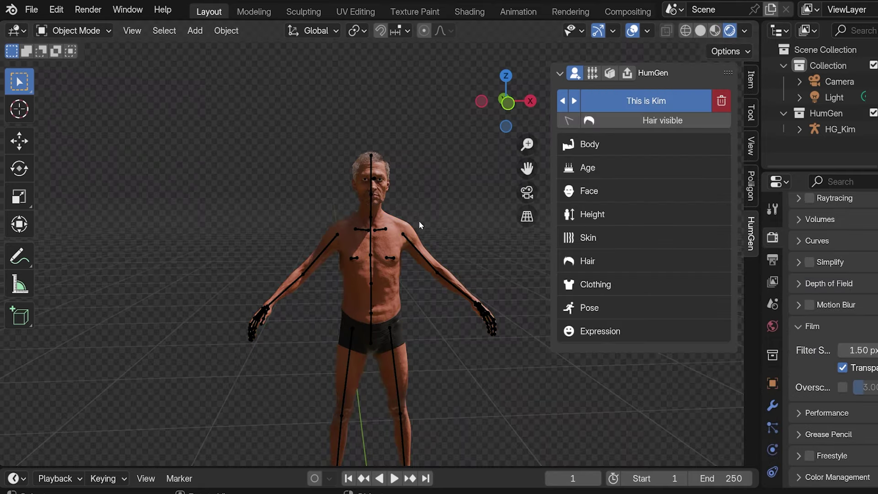
pyautogui.click(394, 222)
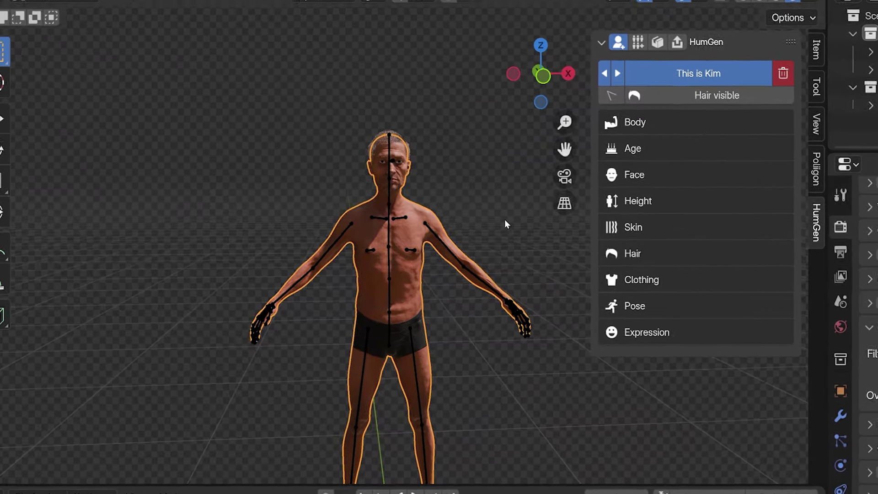
pyautogui.moveTo(418, 252); pyautogui.dragTo(489, 238, button='middle')
pyautogui.scroll(3, 498, 223)
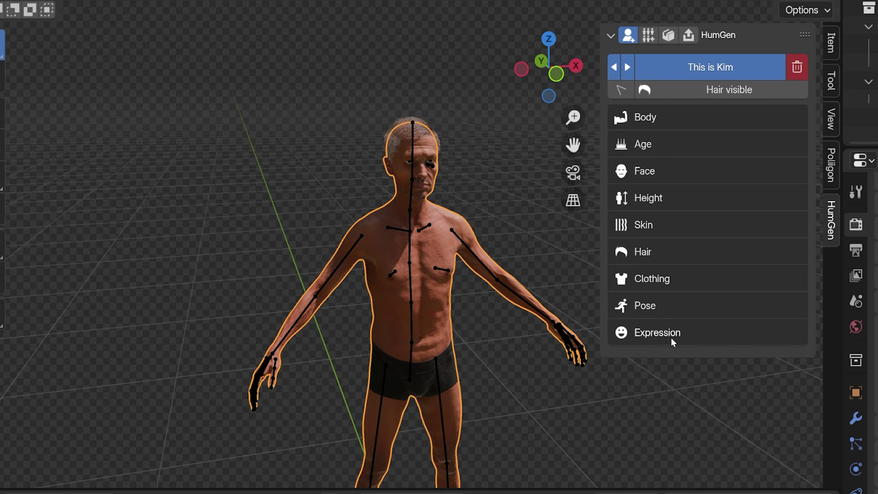
# - In the human's Body settings, set Muscular to -0.20, Overweight to 0.71 and Skinny to 0.86
pyautogui.click(651, 121)
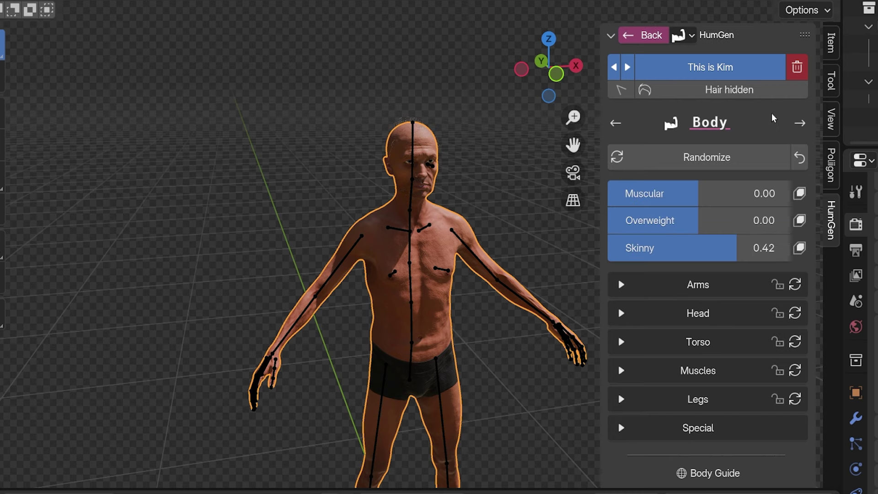
pyautogui.click(677, 122)
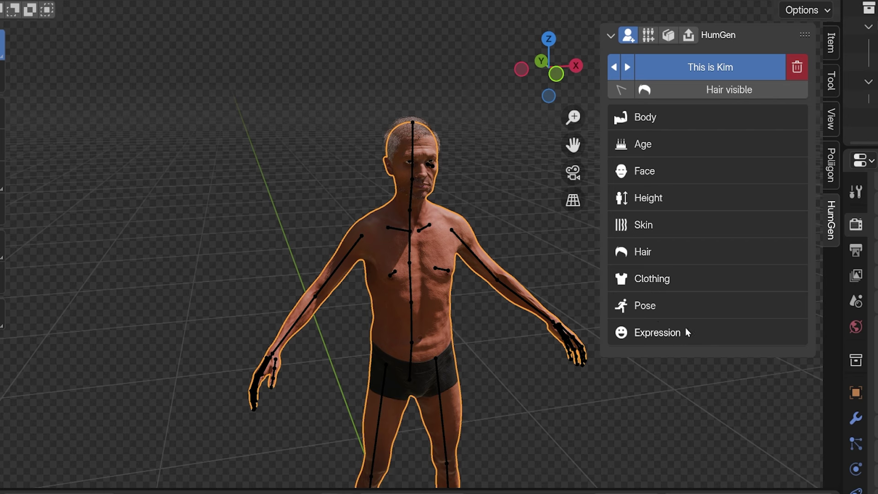
pyautogui.click(652, 121)
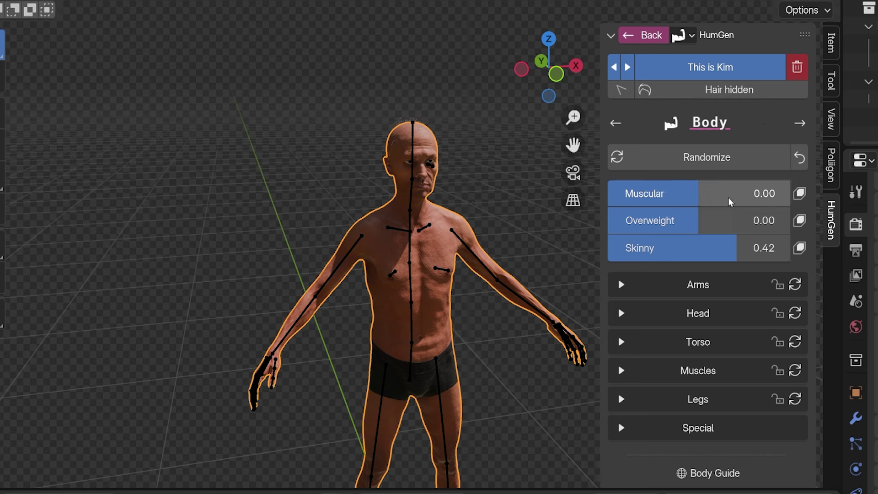
pyautogui.click(696, 195)
pyautogui.click(672, 217)
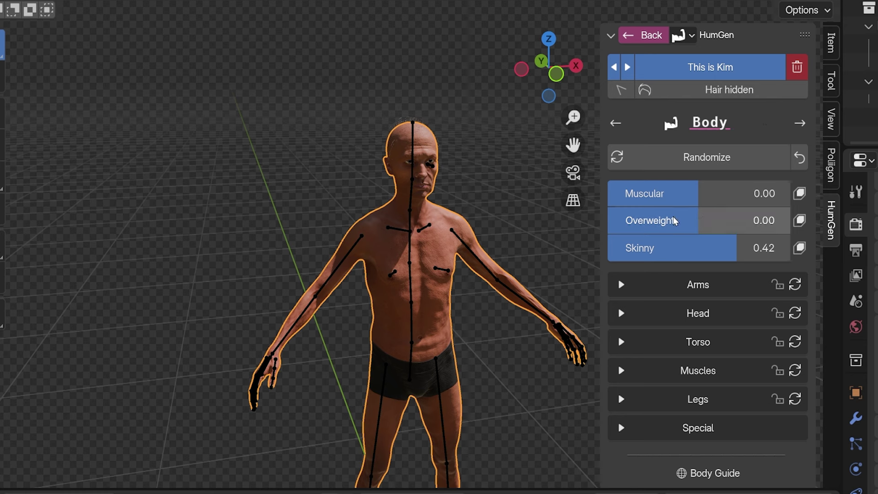
pyautogui.moveTo(692, 197)
pyautogui.mouseDown()
pyautogui.moveTo(773, 196)
pyautogui.moveTo(681, 197)
pyautogui.mouseUp()
pyautogui.moveTo(699, 221); pyautogui.dragTo(789, 248)
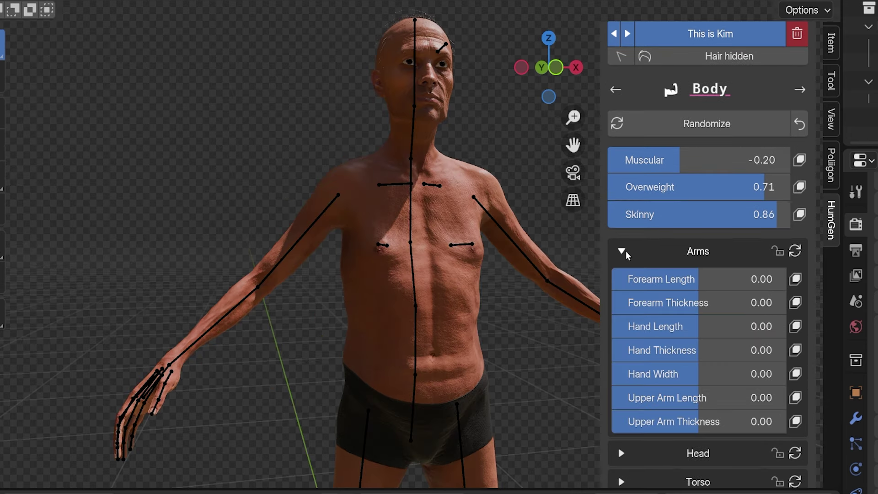
# - Examine the Arms, Head, Torso and Muscles sliders in the Body settings, collapsing each group after viewing it
pyautogui.click(626, 251)
pyautogui.click(621, 280)
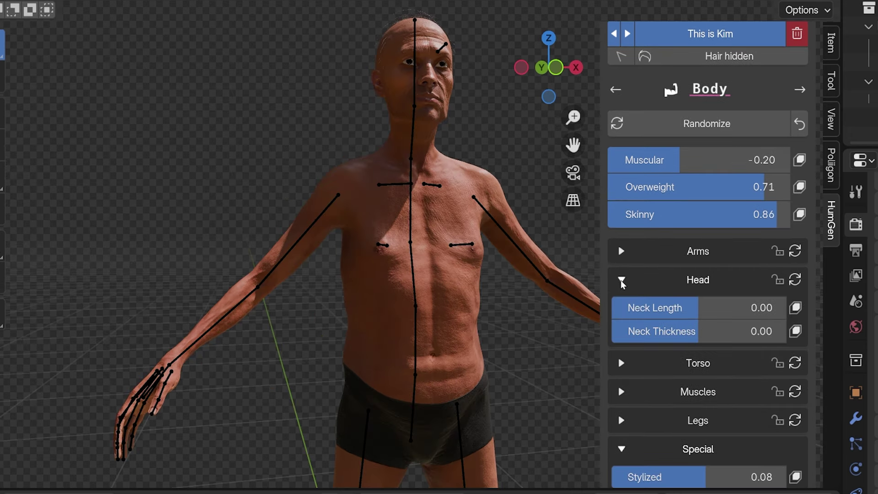
pyautogui.click(622, 280)
pyautogui.click(621, 307)
pyautogui.click(621, 309)
pyautogui.click(621, 337)
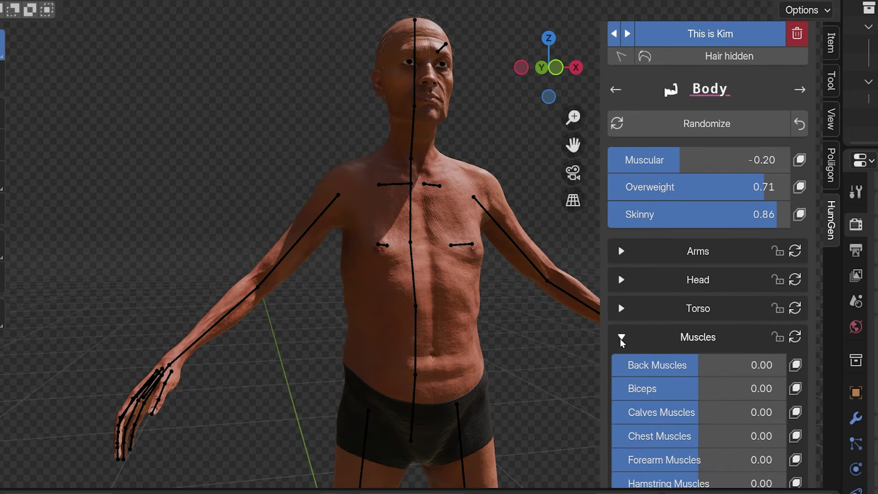
pyautogui.click(621, 339)
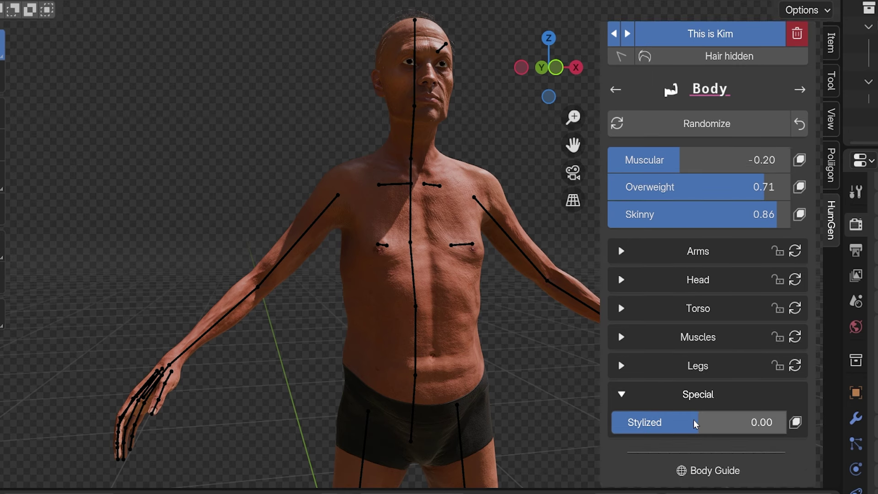
# - Set the Stylized value in the Special body group to 0.08
pyautogui.moveTo(693, 421); pyautogui.dragTo(631, 421)
pyautogui.press('Escape')
# - Expand the Legs, Muscles, Torso, Head and Arms groups of the Body settings and look over their sliders
pyautogui.scroll(-5, 663, 366)
pyautogui.click(621, 240)
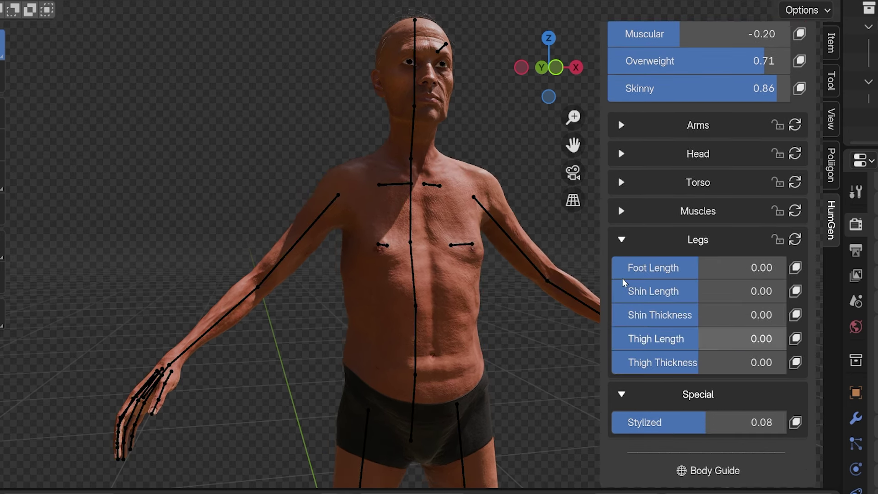
pyautogui.click(621, 210)
pyautogui.click(621, 182)
pyautogui.click(621, 153)
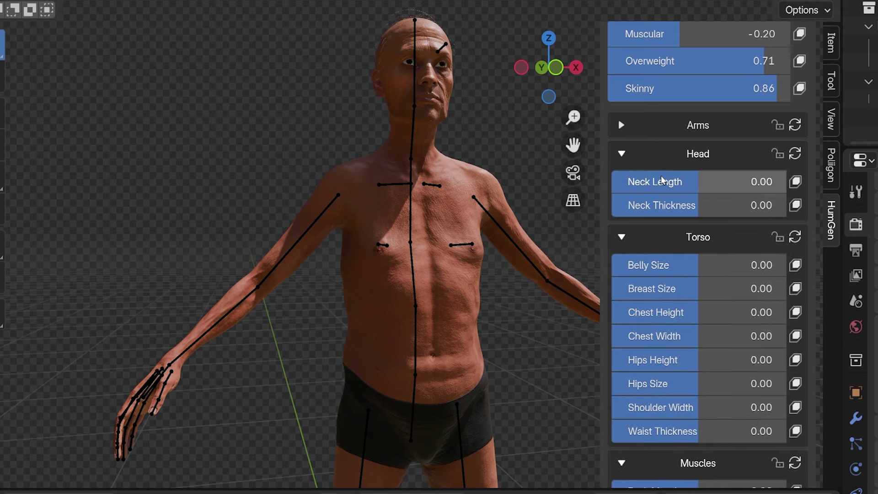
pyautogui.scroll(-5, 663, 171)
pyautogui.scroll(7, 640, 137)
# - Randomize the human's body proportions
pyautogui.click(709, 162)
pyautogui.scroll(-8, 709, 164)
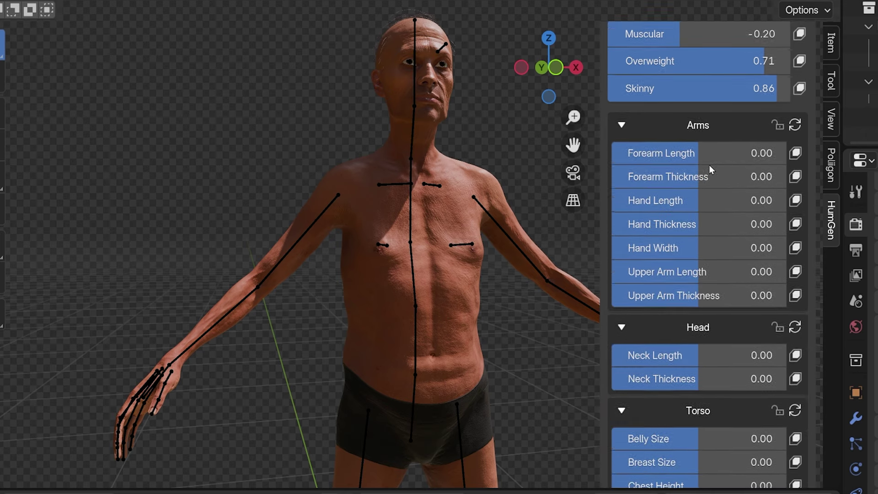
pyautogui.scroll(10, 686, 141)
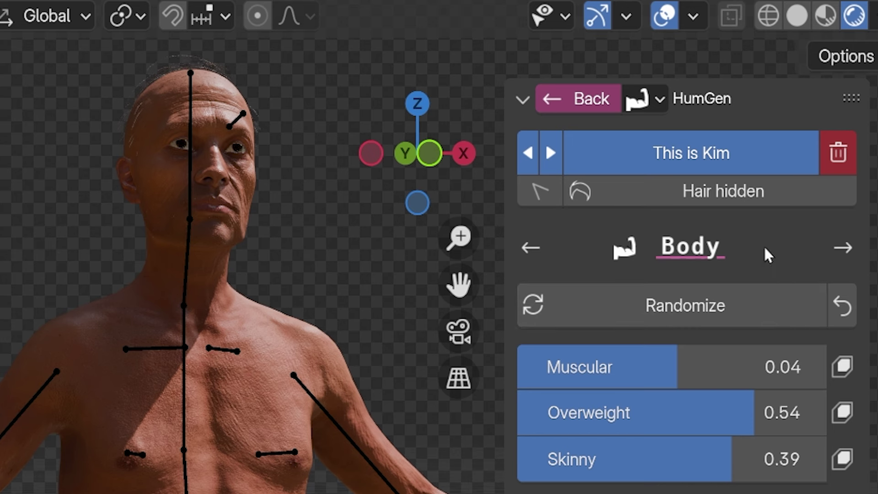
# - Page back and forth between the Body and Age settings and return to the HumGen category overview
pyautogui.click(845, 248)
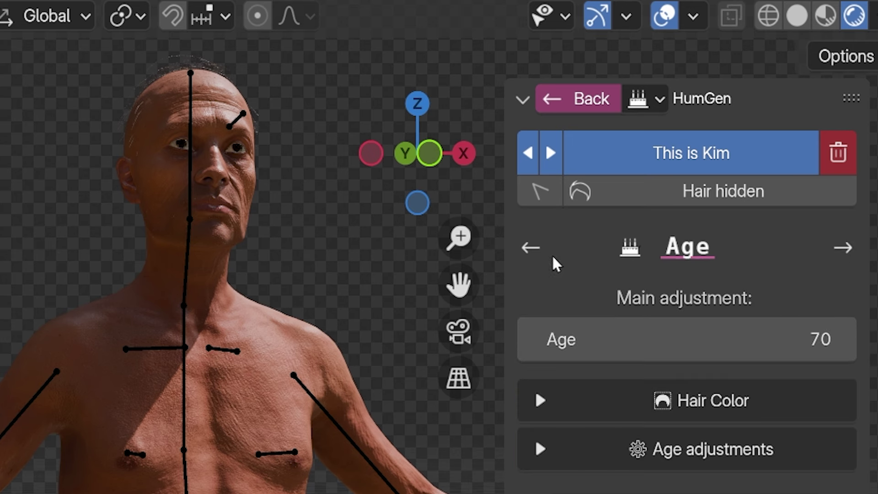
pyautogui.click(531, 248)
pyautogui.click(845, 246)
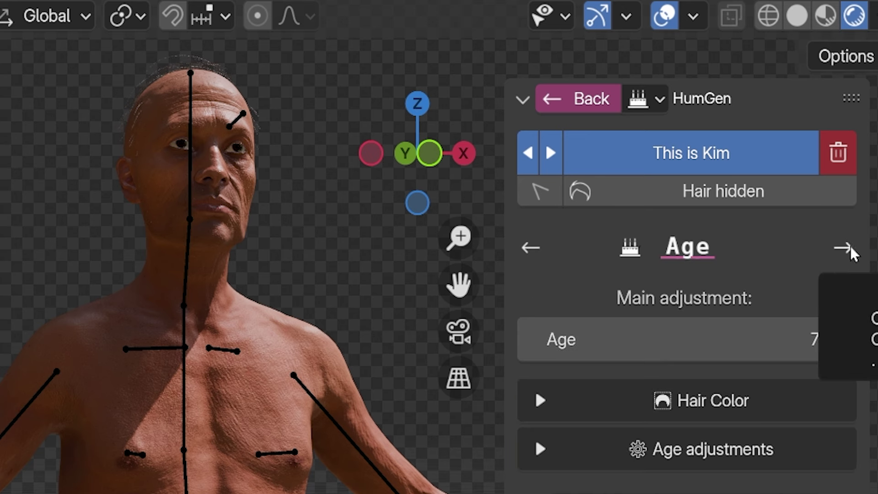
pyautogui.click(573, 103)
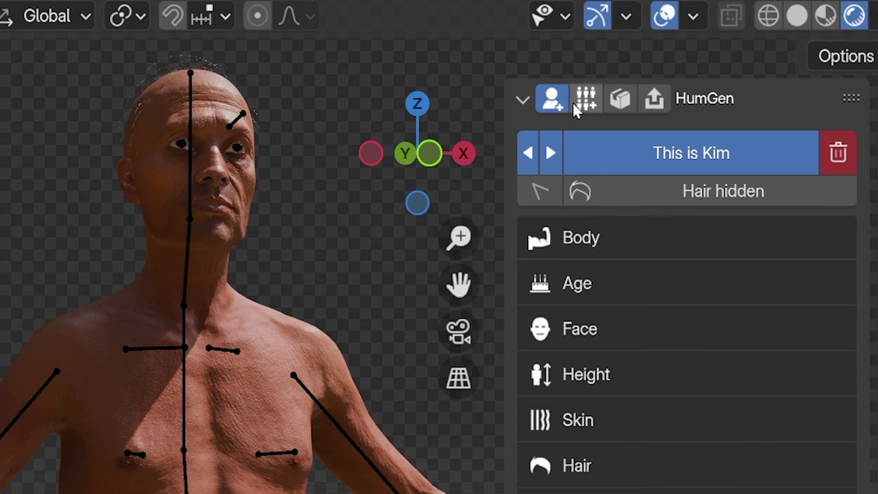
# - Make the human's hair visible and inspect the head and hair up close
pyautogui.click(677, 191)
pyautogui.moveTo(289, 275); pyautogui.dragTo(284, 373, button='middle')
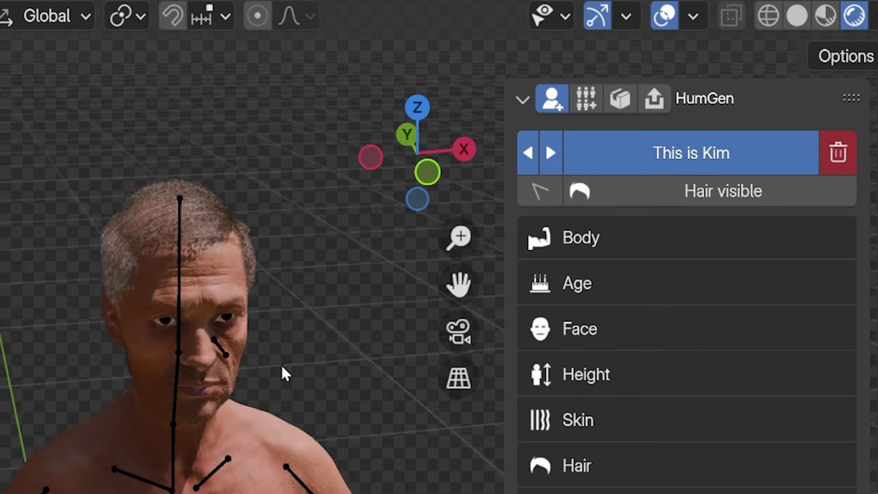
pyautogui.scroll(5, 288, 377)
pyautogui.scroll(-2, 293, 382)
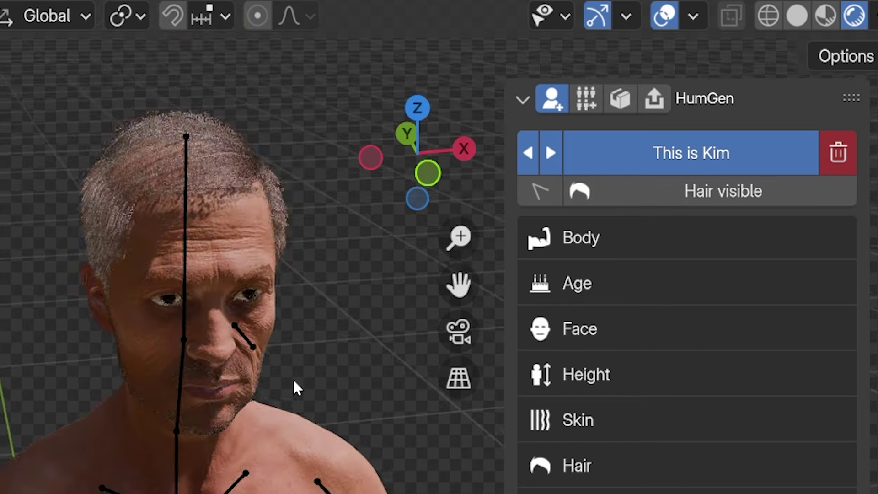
pyautogui.keyDown('shift'); pyautogui.moveTo(293, 382); pyautogui.dragTo(308, 453, button='middle'); pyautogui.keyUp('shift')
pyautogui.scroll(3, 309, 454)
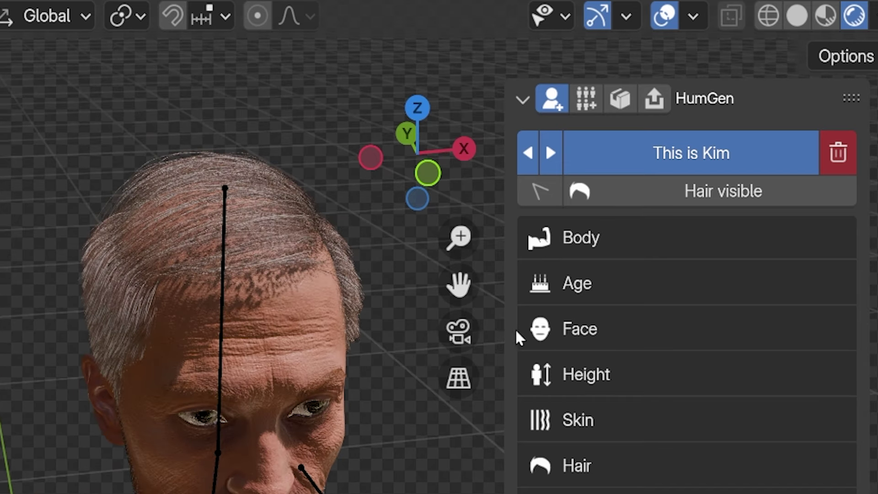
# - Open the human's Age settings and toggle the hair visibility
pyautogui.click(595, 281)
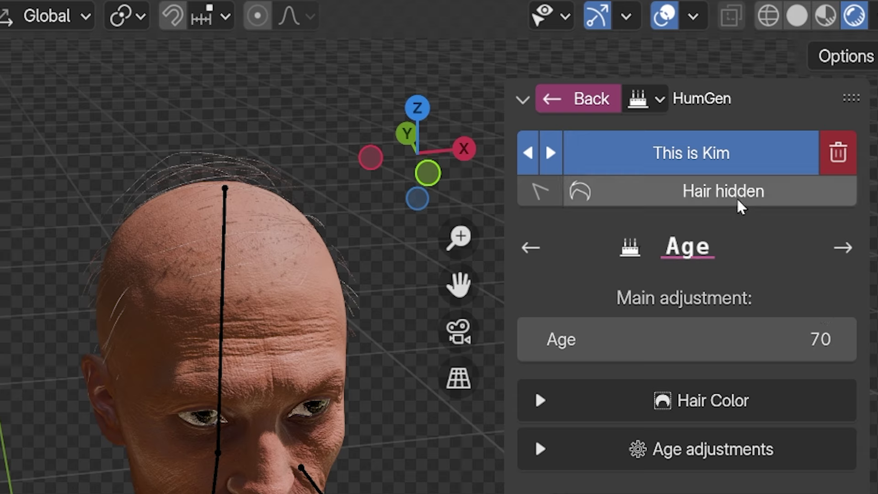
pyautogui.click(736, 197)
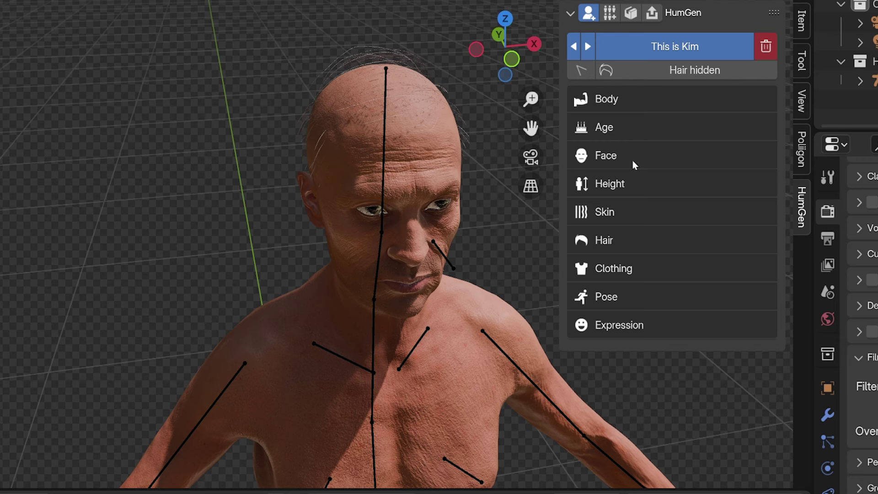
# - Open the human's Skin settings from the category overview
pyautogui.click(612, 211)
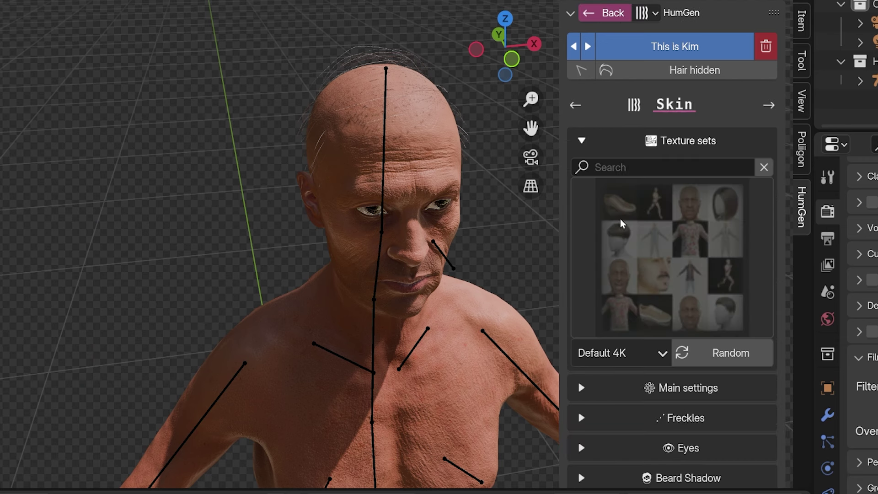
# - Browse the Default 4K texture sets and apply a light male skin to the human
pyautogui.click(669, 277)
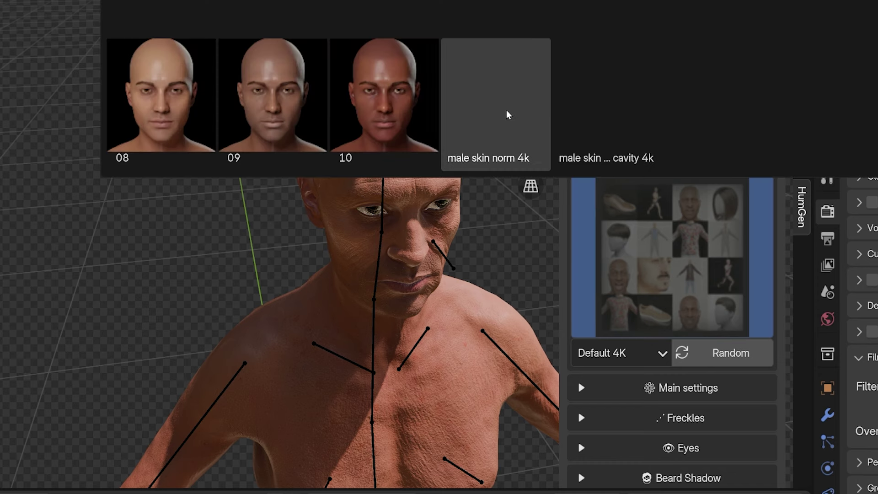
pyautogui.scroll(2, 503, 117)
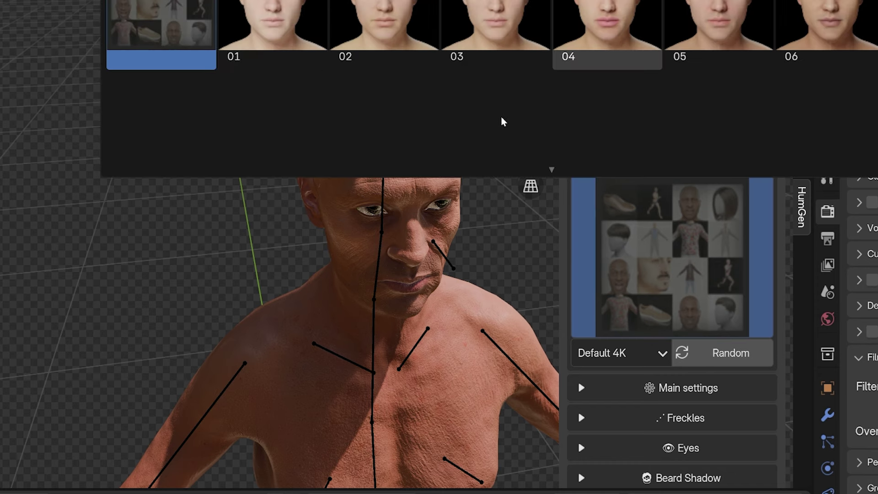
pyautogui.scroll(-2, 502, 120)
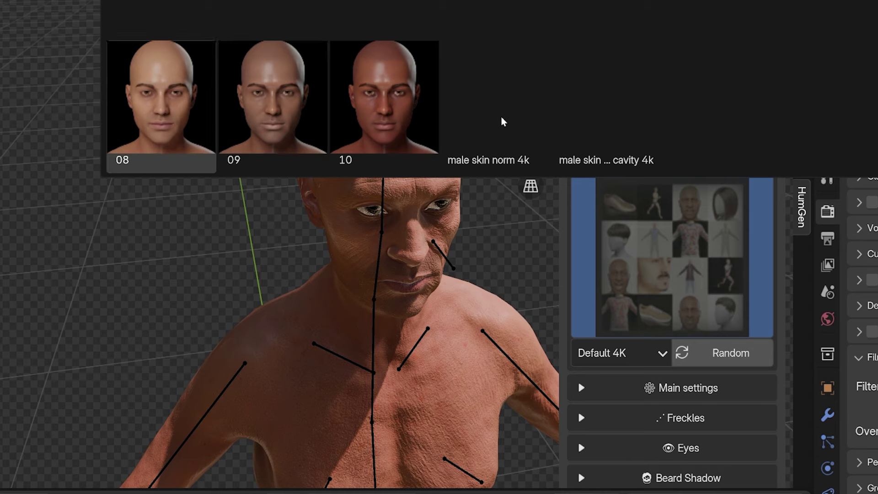
pyautogui.scroll(2, 504, 122)
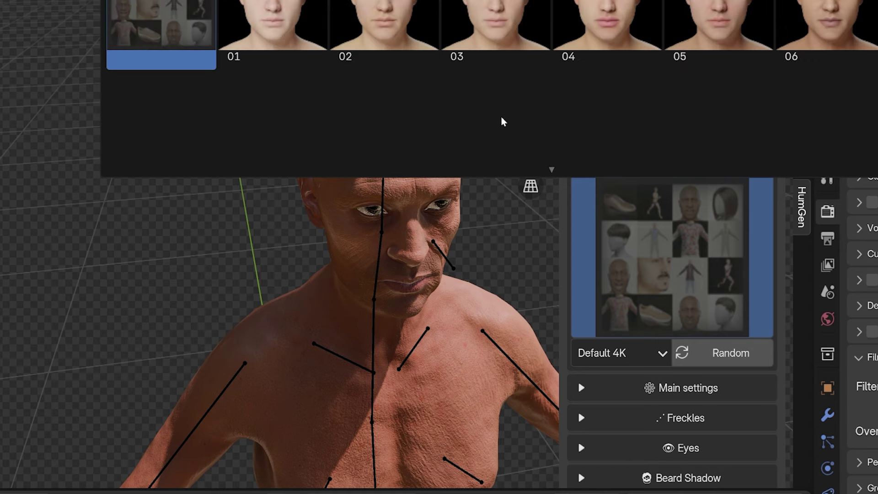
pyautogui.click(690, 121)
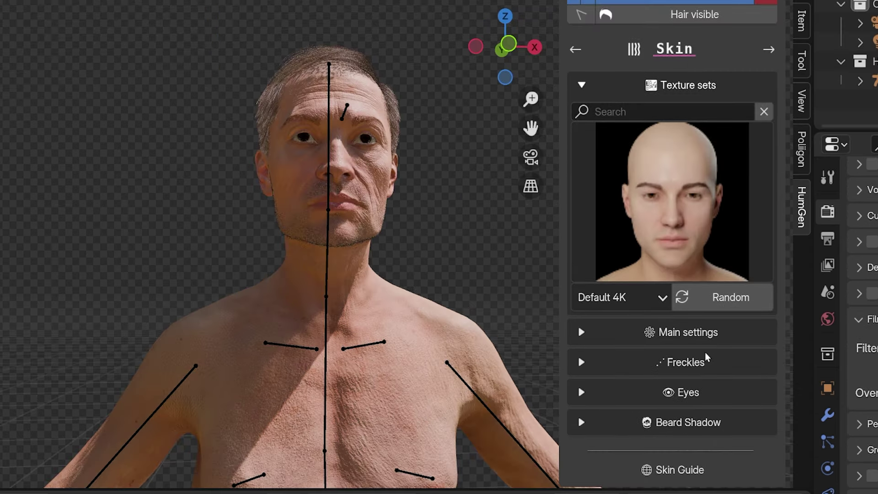
# - Set the skin's tone to 1.398, redness to -0.057, saturation to 0.965, normal strength to 5.043 and roughness multiplier to 201.499
pyautogui.click(582, 333)
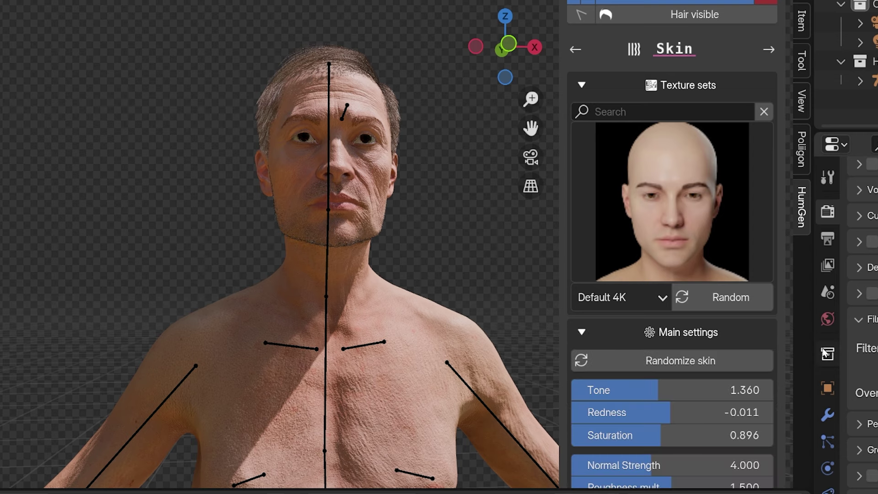
pyautogui.scroll(-4, 748, 358)
pyautogui.scroll(-6, 748, 359)
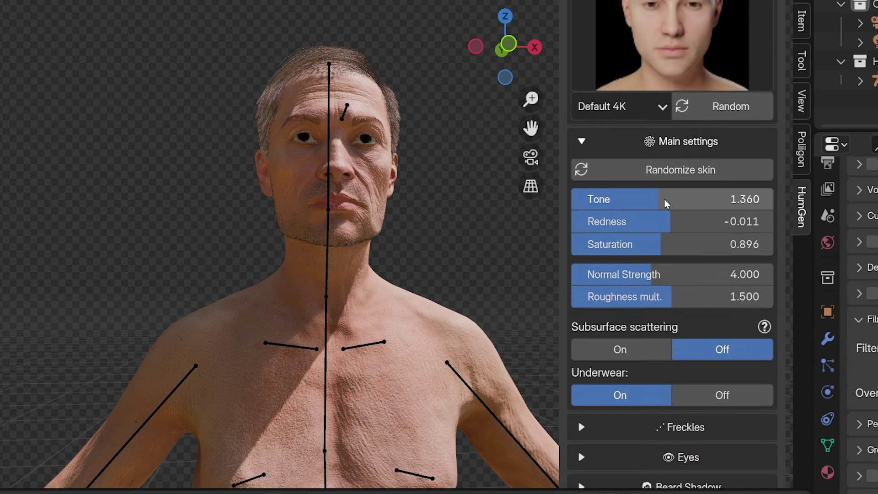
pyautogui.moveTo(665, 203); pyautogui.dragTo(609, 199)
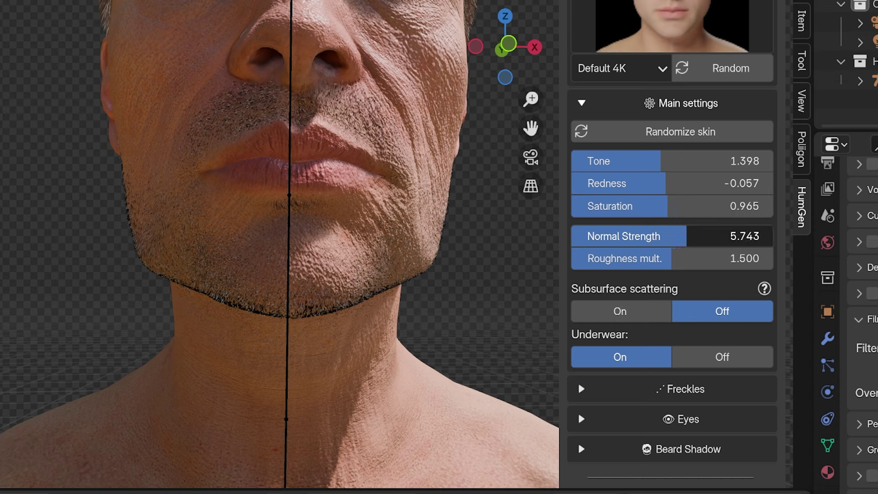
pyautogui.moveTo(688, 236)
pyautogui.mouseDown()
pyautogui.moveTo(775, 236)
pyautogui.moveTo(767, 251)
pyautogui.moveTo(663, 236)
pyautogui.moveTo(673, 236)
pyautogui.mouseUp()
pyautogui.moveTo(673, 258)
pyautogui.mouseDown()
pyautogui.moveTo(773, 259)
pyautogui.moveTo(599, 259)
pyautogui.moveTo(674, 258)
pyautogui.mouseUp()
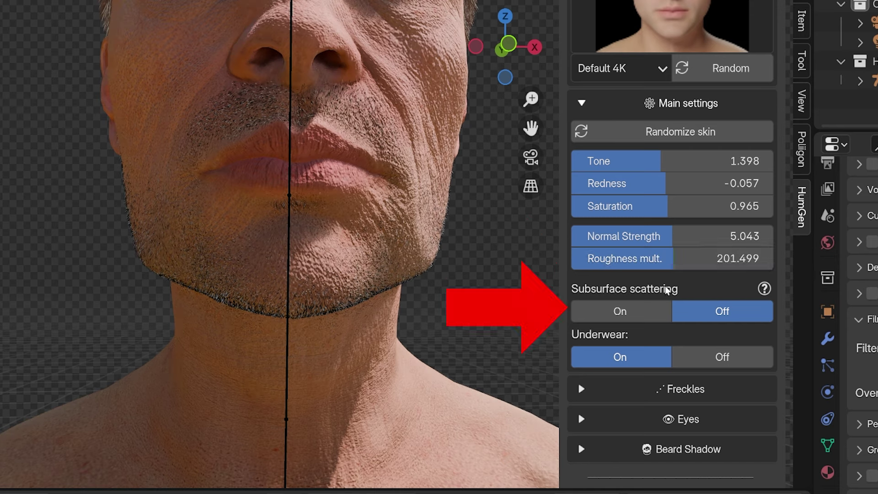
# - Turn on subsurface scattering for the skin, and switch the underwear off and back on
pyautogui.click(625, 316)
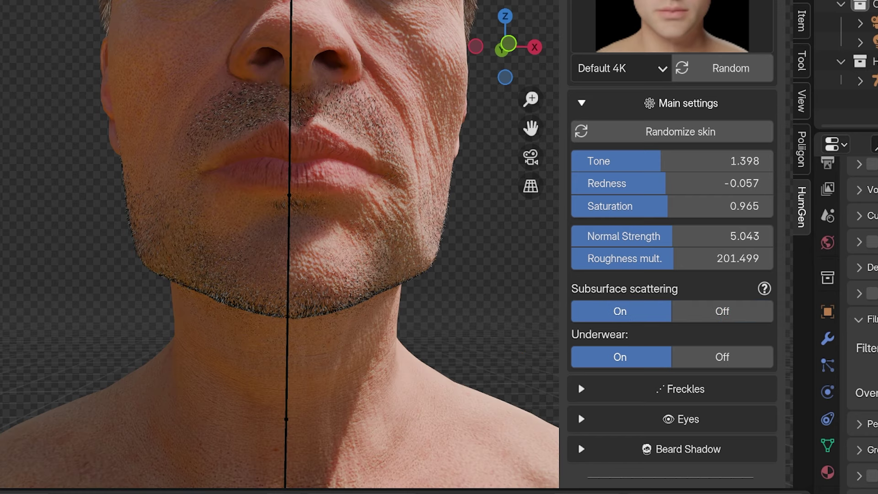
pyautogui.click(703, 361)
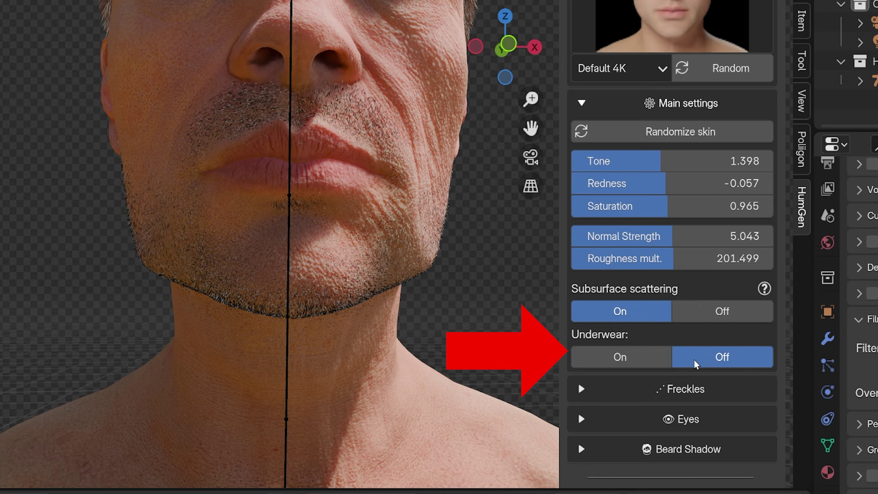
pyautogui.click(640, 361)
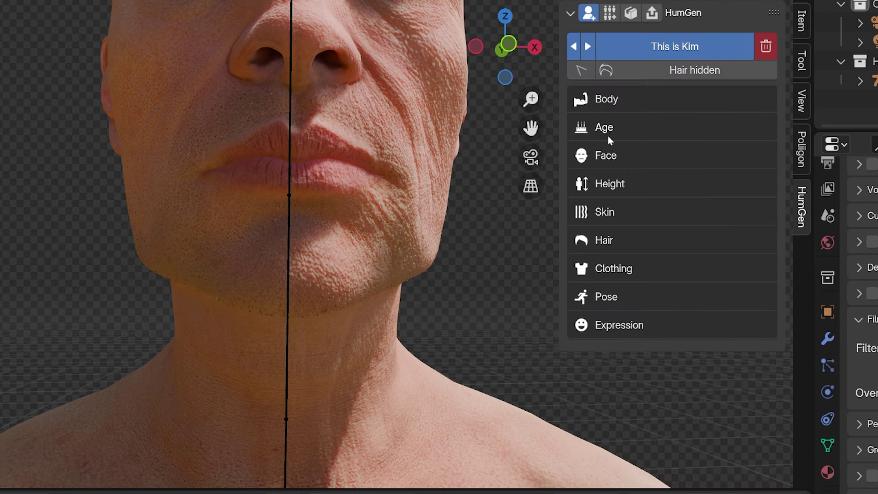
# - Browse the head hairstyles in the Hair settings and apply a short cropped style to the human
pyautogui.click(608, 247)
pyautogui.click(673, 256)
pyautogui.scroll(-6, 572, 46)
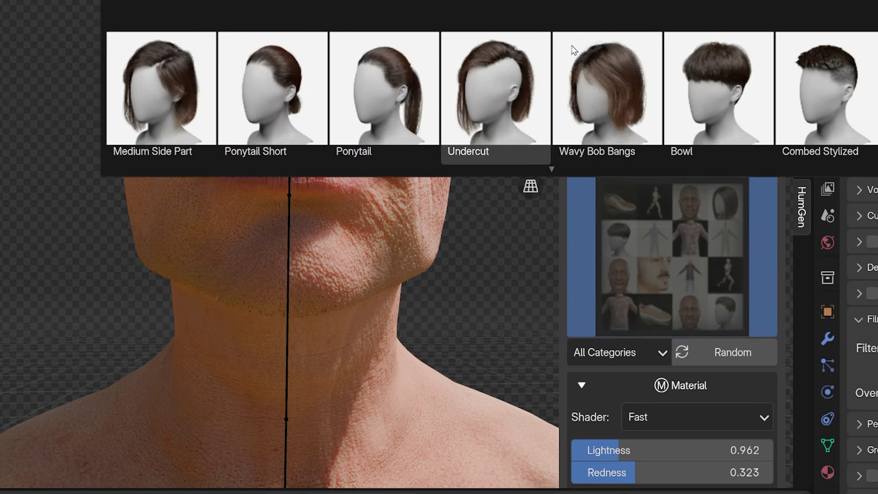
pyautogui.scroll(-3, 574, 50)
pyautogui.scroll(-2, 575, 49)
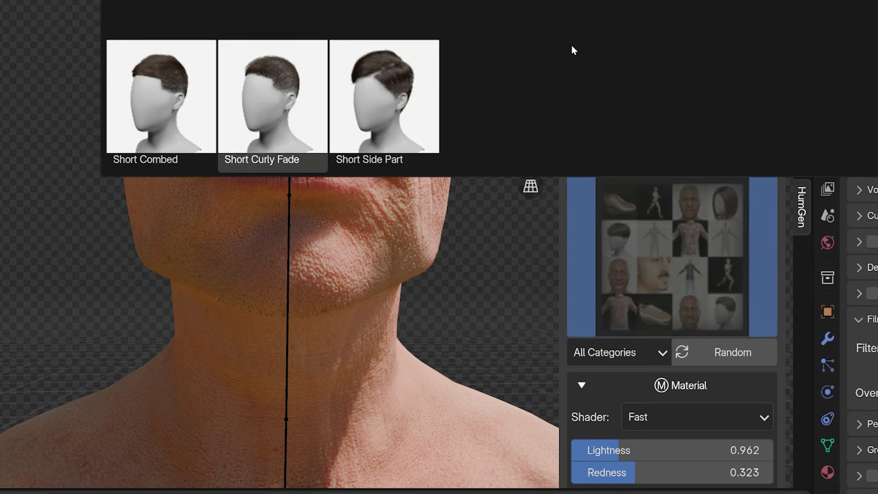
pyautogui.moveTo(319, 244); pyautogui.dragTo(374, 333, button='middle')
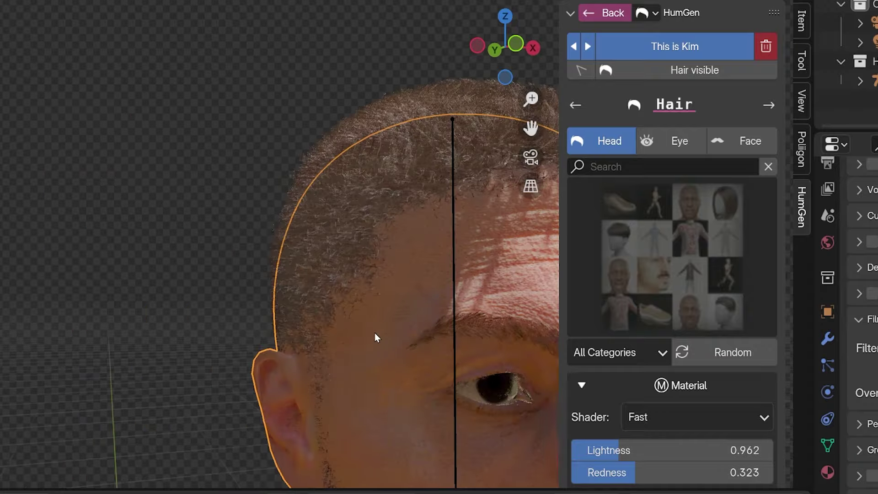
# - Darken the hair by lowering its lightness to near zero, set redness to 0.530, and increase the salt and pepper effect
pyautogui.scroll(-3, 378, 336)
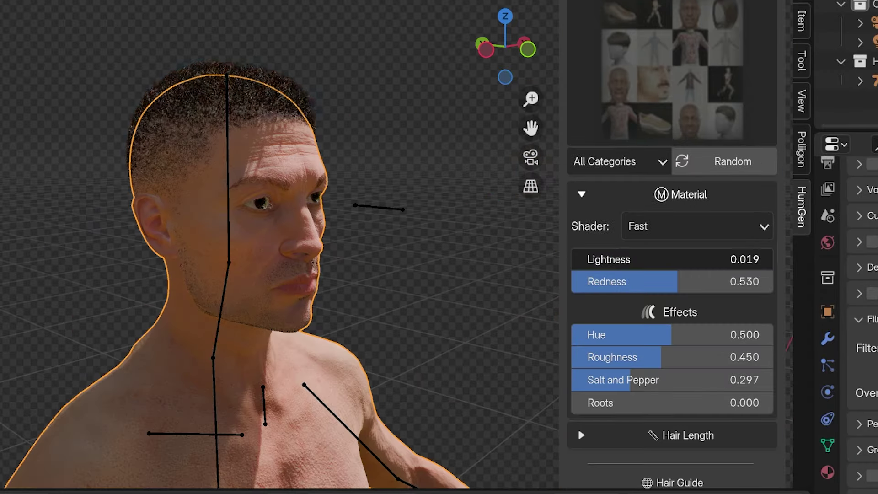
pyautogui.moveTo(575, 259)
pyautogui.mouseDown()
pyautogui.moveTo(602, 259)
pyautogui.moveTo(579, 259)
pyautogui.mouseUp()
pyautogui.moveTo(678, 380); pyautogui.dragTo(732, 380)
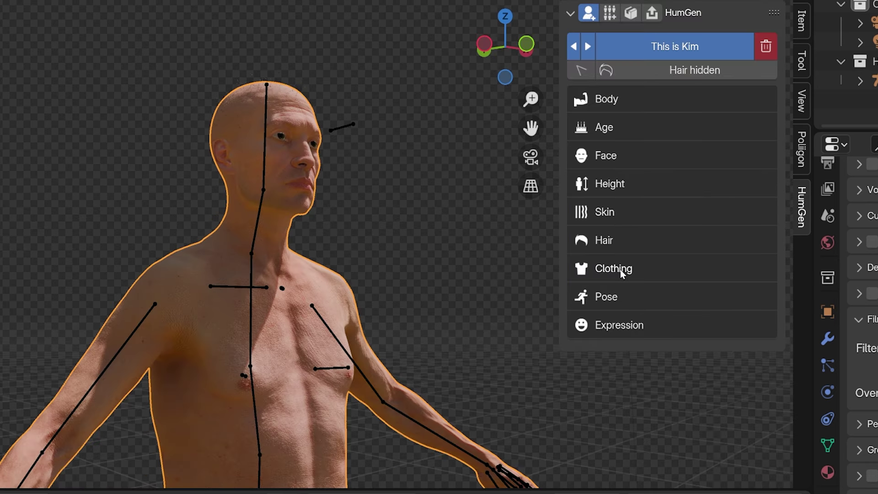
# - Browse the outfits in the Clothing settings and dress the human in the On the road outfit
pyautogui.click(620, 270)
pyautogui.click(620, 268)
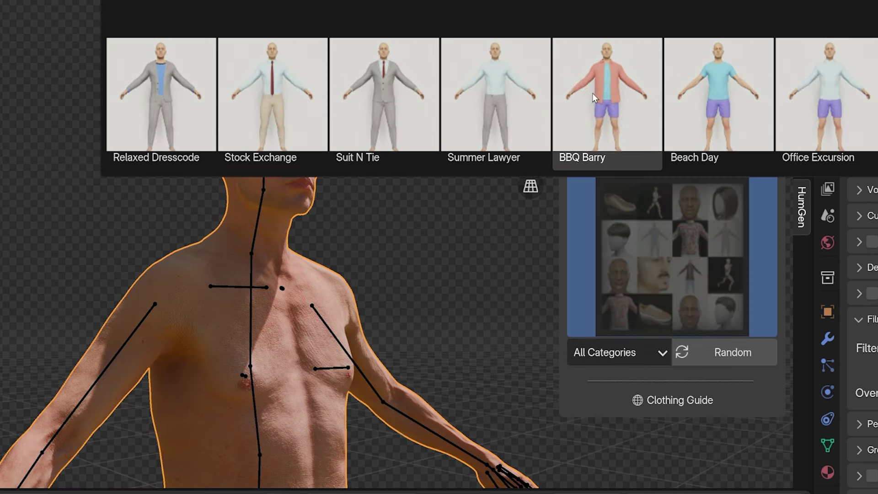
pyautogui.scroll(-3, 596, 100)
pyautogui.scroll(-3, 595, 100)
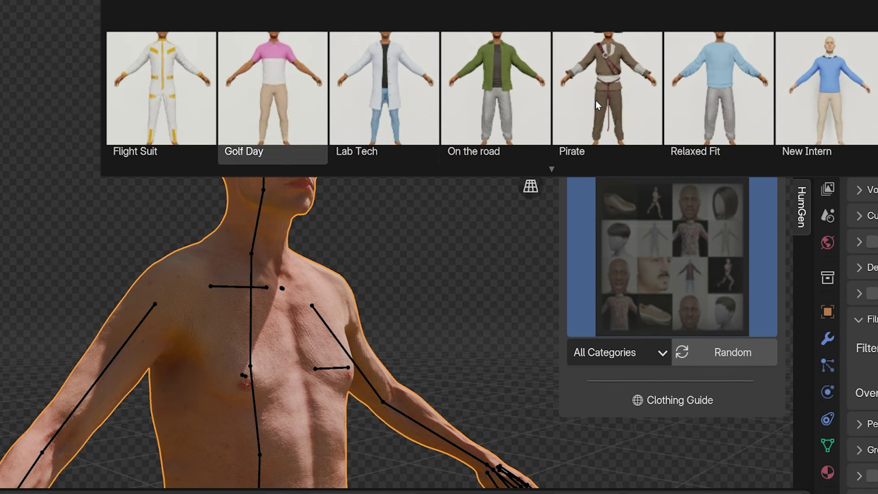
pyautogui.scroll(-3, 595, 100)
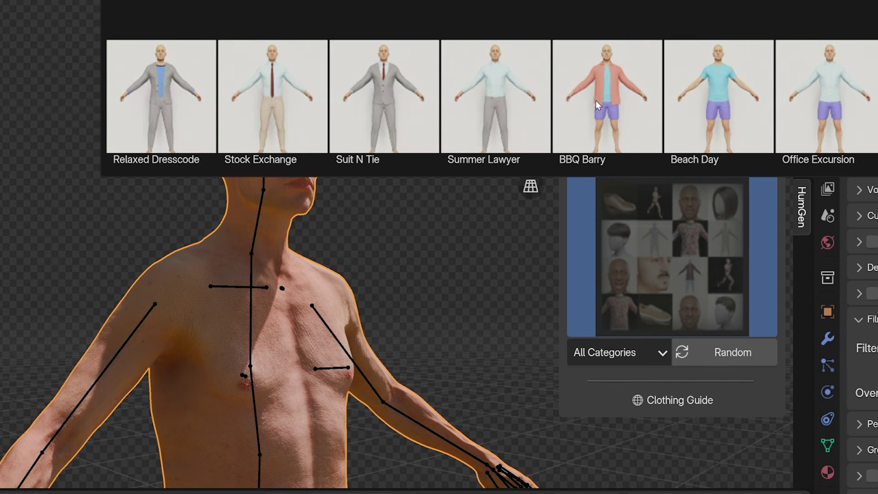
pyautogui.scroll(-5, 595, 100)
pyautogui.click(496, 91)
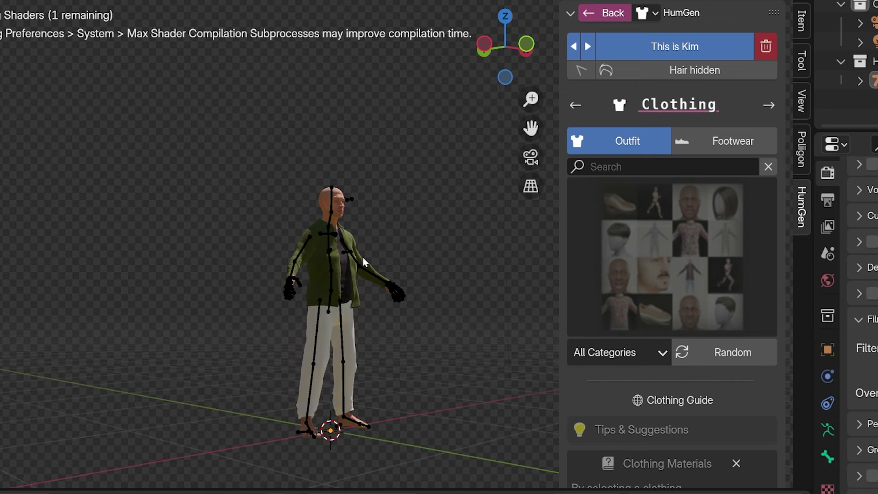
# - Browse the pose library in the Pose settings and apply a walking pose to the human
pyautogui.scroll(6, 364, 257)
pyautogui.click(679, 104)
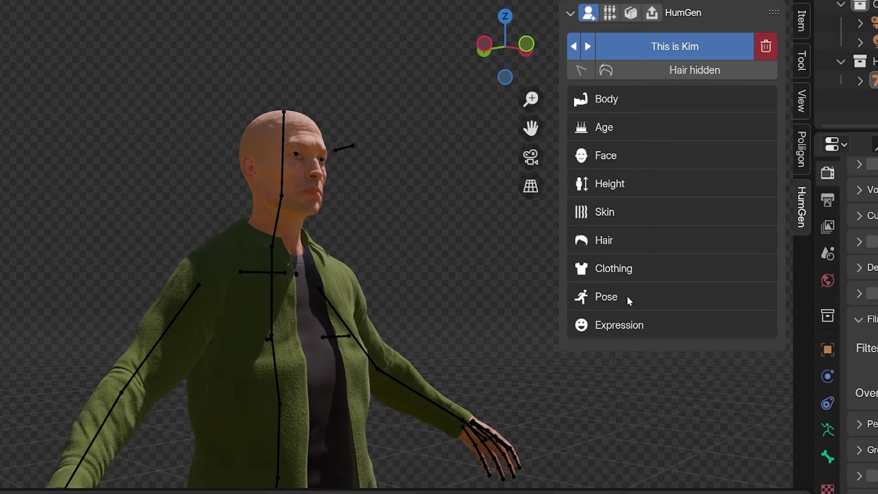
pyautogui.click(627, 298)
pyautogui.click(673, 257)
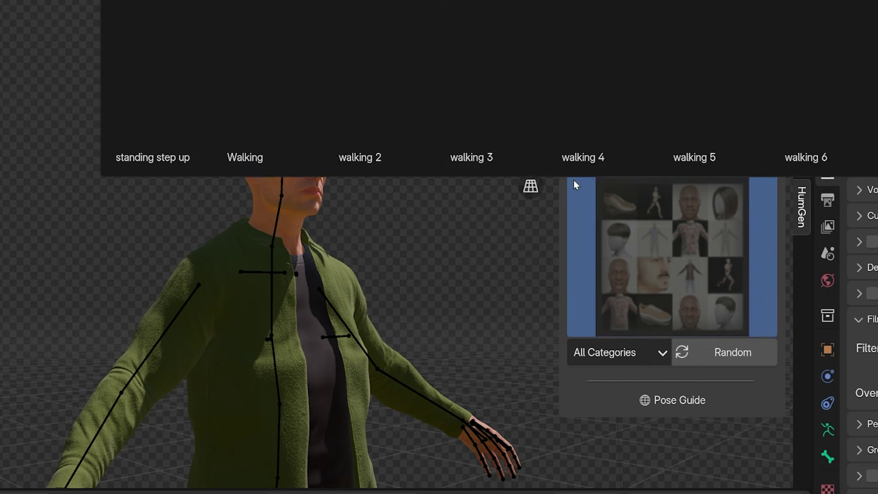
pyautogui.scroll(5, 444, 82)
pyautogui.scroll(-8, 446, 84)
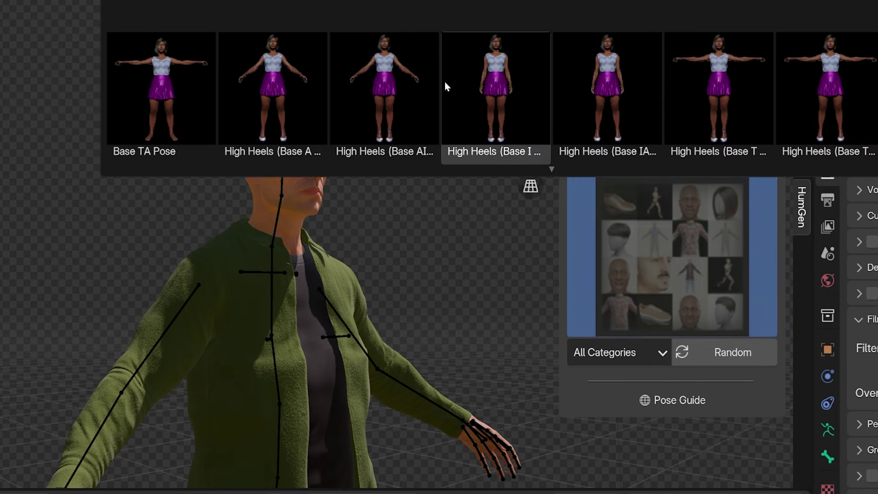
pyautogui.scroll(-3, 445, 81)
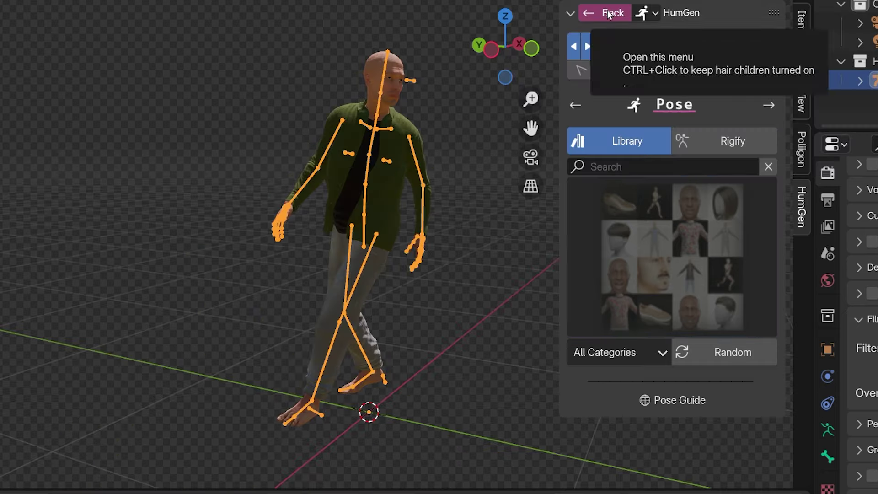
# - Open the human's Expression settings and apply the Happy expression from the 1-Click library
pyautogui.click(610, 13)
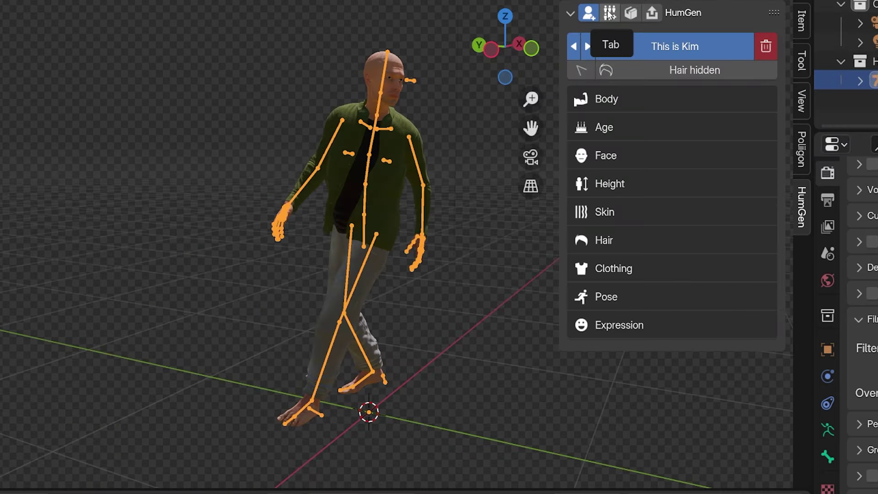
pyautogui.click(623, 325)
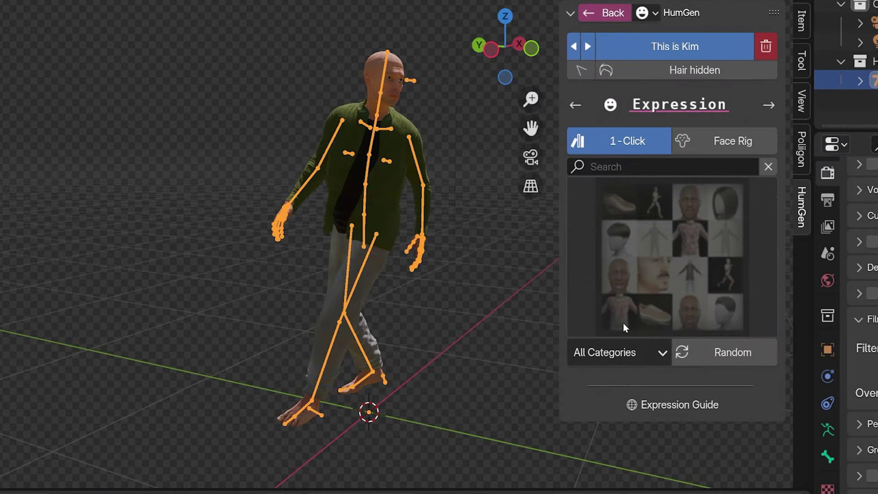
pyautogui.click(666, 255)
pyautogui.scroll(-4, 259, 79)
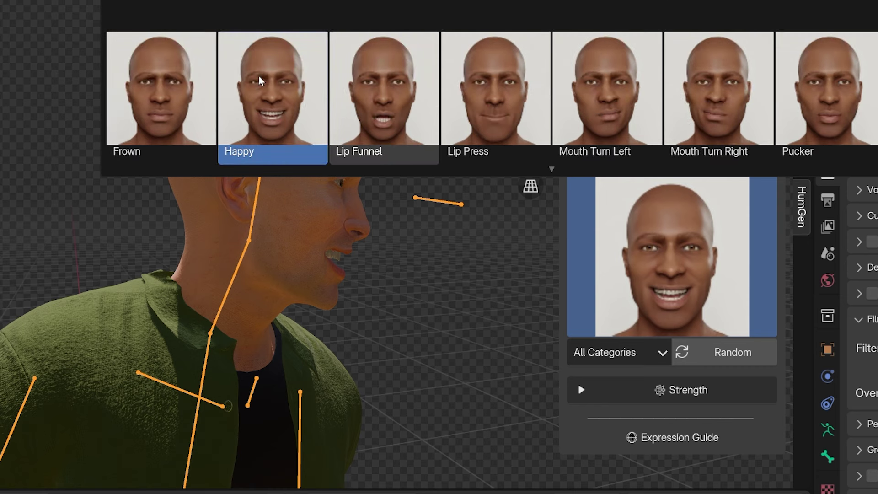
# - Add the angry yell expression and set the expression strengths to 0.417 for Angry Yell and 0.103 for Happy
pyautogui.scroll(-1, 263, 82)
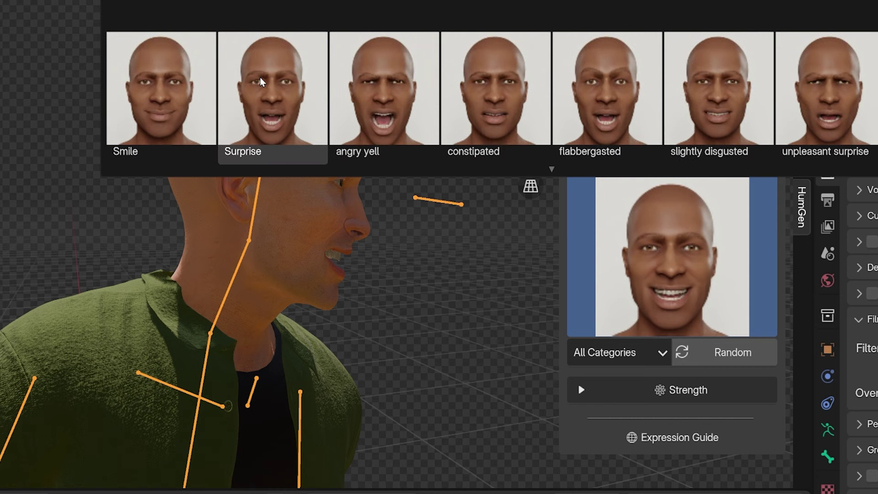
pyautogui.click(298, 103)
pyautogui.scroll(3, 441, 399)
pyautogui.scroll(-1, 655, 365)
pyautogui.click(655, 365)
pyautogui.moveTo(684, 385); pyautogui.dragTo(686, 406)
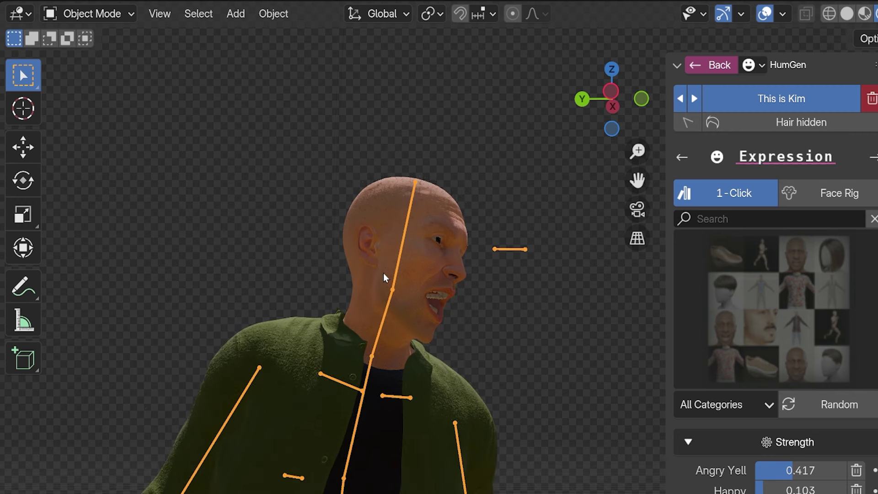
# - Switch the armature to Pose Mode and rotate the human's right upper arm bone outward from the body
pyautogui.click(107, 15)
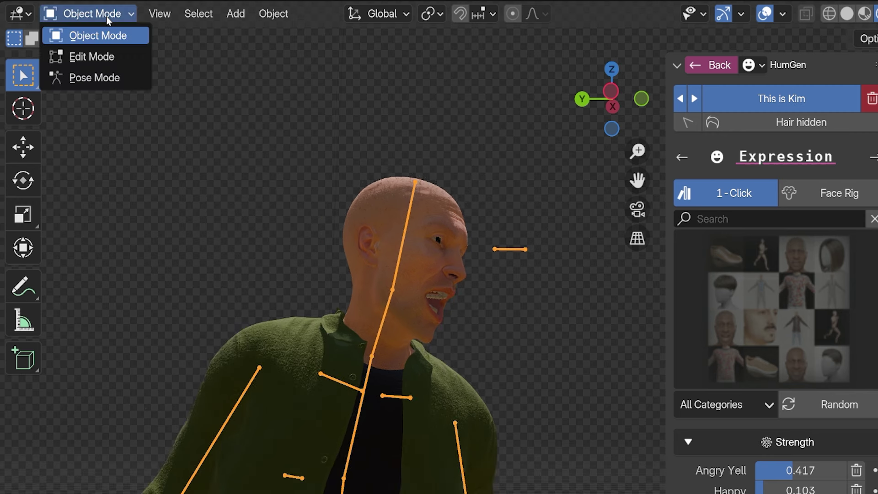
pyautogui.click(103, 79)
pyautogui.press('r')
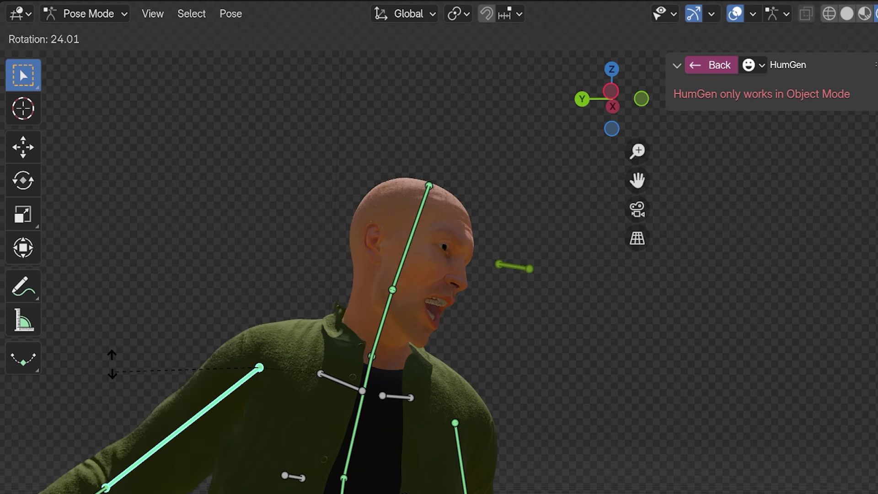
pyautogui.click(112, 359)
# - Rotate the human's left upper arm bone outward by about 17 degrees and check the pose from the side
pyautogui.keyDown('shift'); pyautogui.moveTo(479, 458); pyautogui.dragTo(511, 294, button='middle'); pyautogui.keyUp('shift')
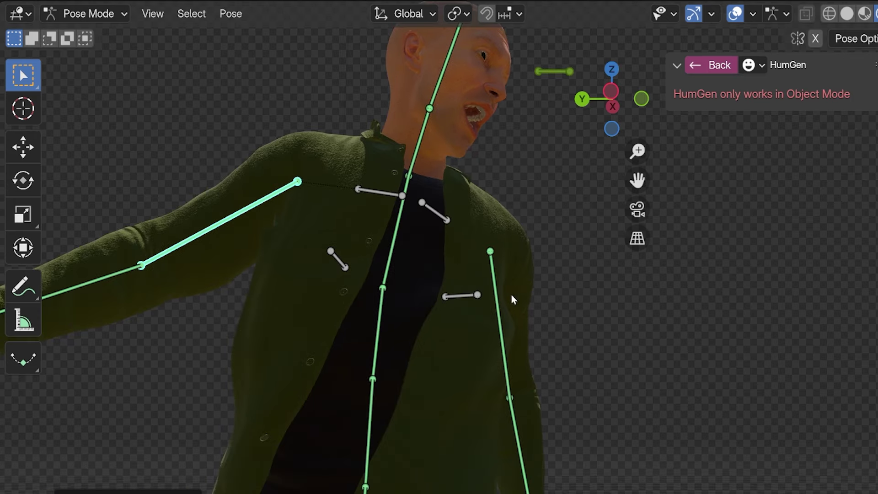
pyautogui.scroll(1, 511, 294)
pyautogui.click(528, 376)
pyautogui.press('r')
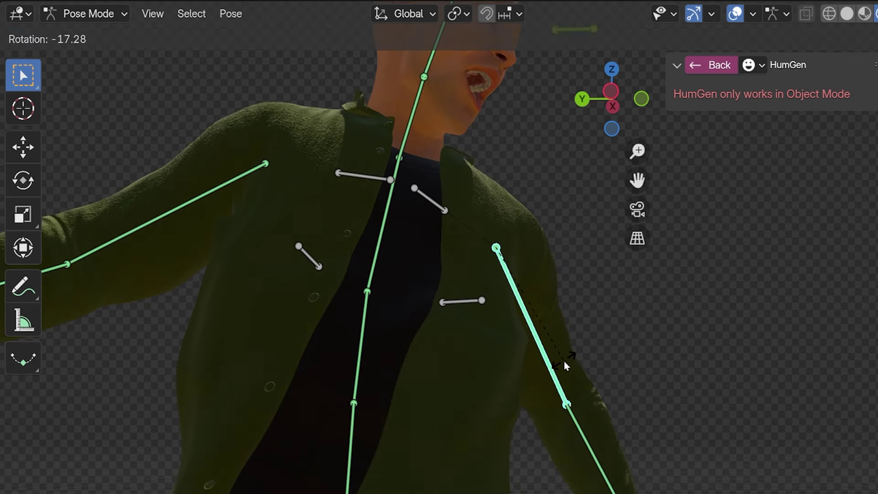
pyautogui.click(563, 361)
pyautogui.scroll(-6, 564, 362)
pyautogui.moveTo(320, 382); pyautogui.dragTo(418, 419, button='middle')
pyautogui.scroll(1, 364, 341)
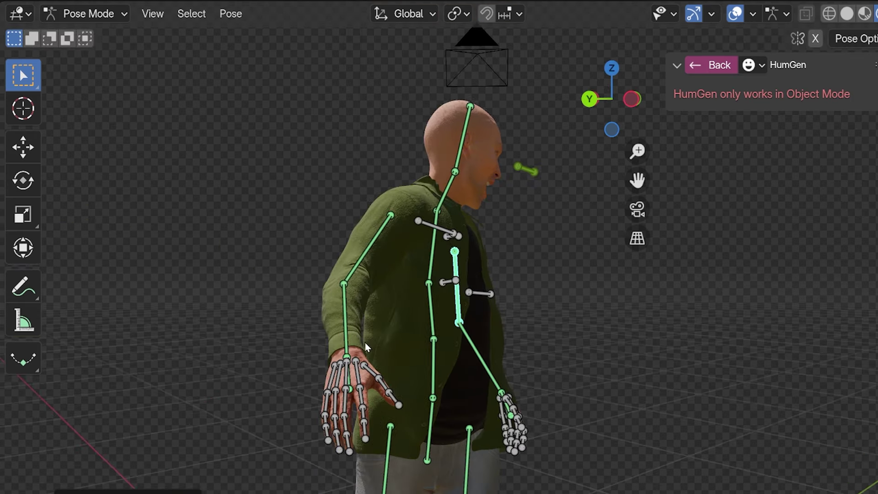
# - Bend the human's right forearm bone forward by about 39 degrees and tilt the neck bone backward by about 14 degrees
pyautogui.click(349, 330)
pyautogui.press('r')
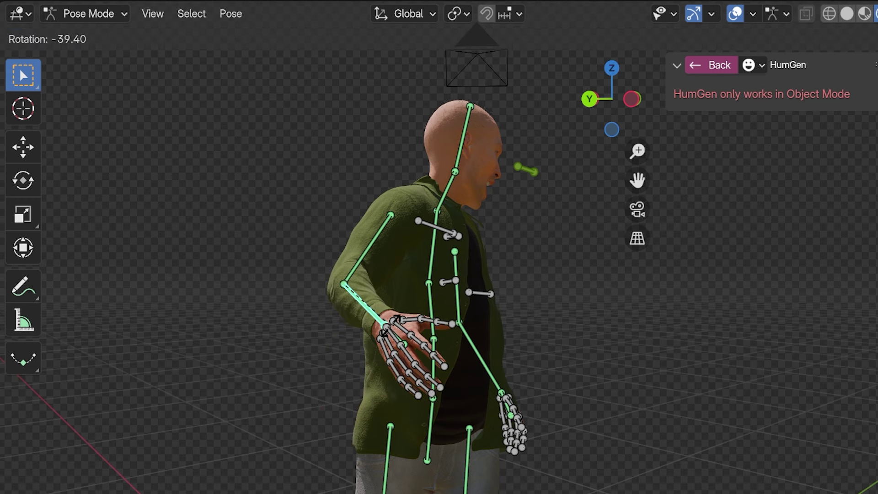
pyautogui.click(422, 282)
pyautogui.click(447, 191)
pyautogui.press('r')
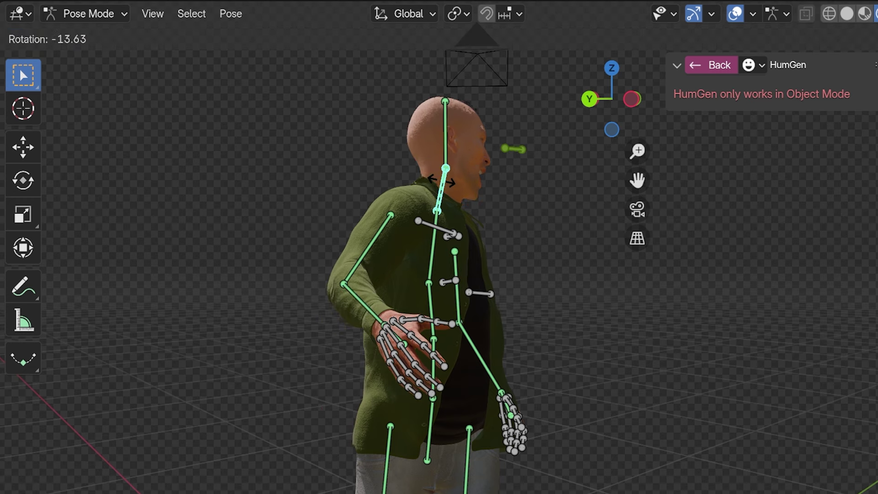
pyautogui.click(320, 309)
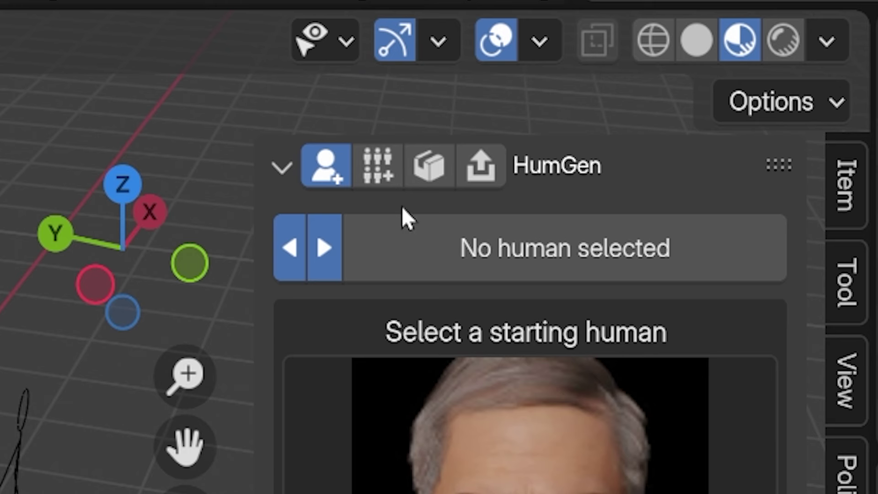
# - Open the batch generator and add a Standing Around Human Generator marker to the scene
pyautogui.click(380, 172)
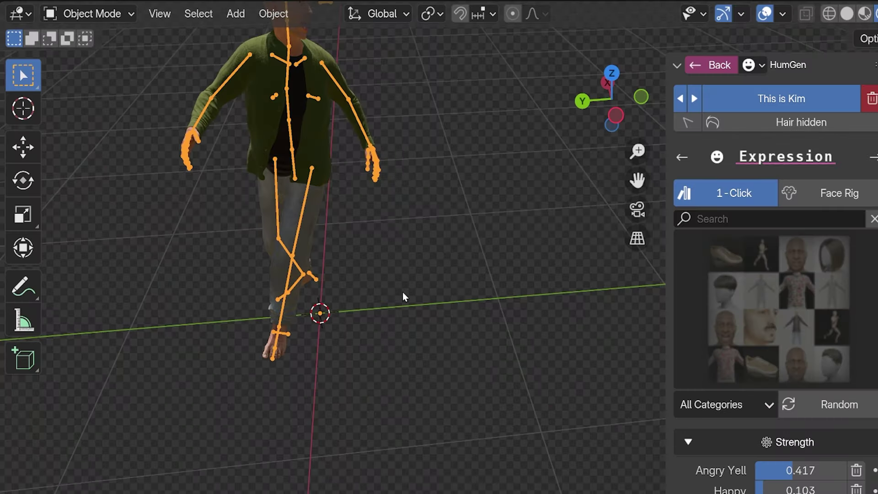
pyautogui.scroll(-3, 402, 295)
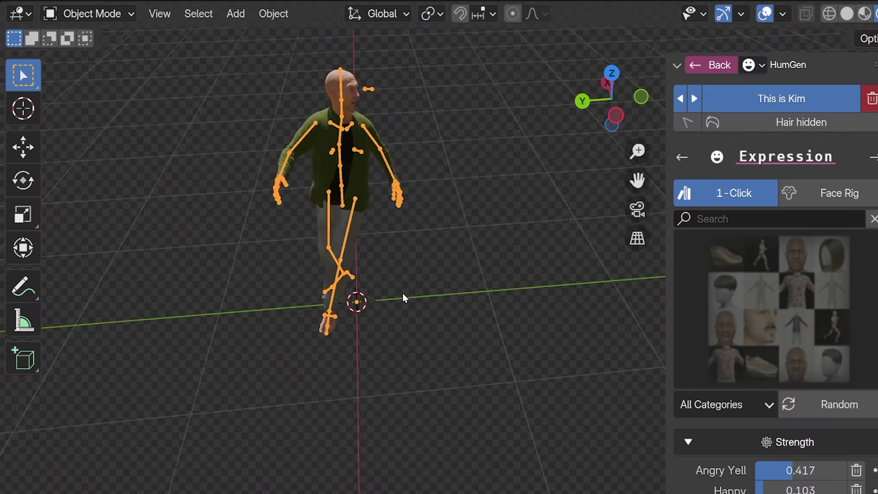
pyautogui.hotkey('shift', 'a')
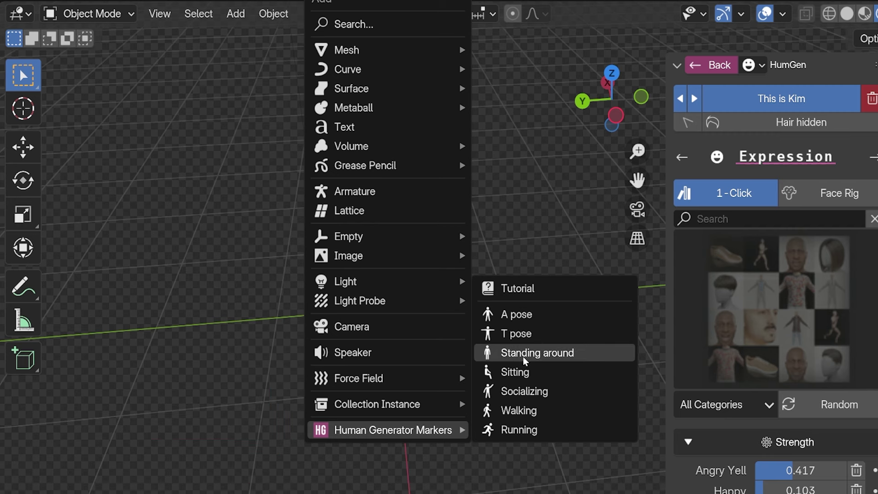
pyautogui.click(584, 359)
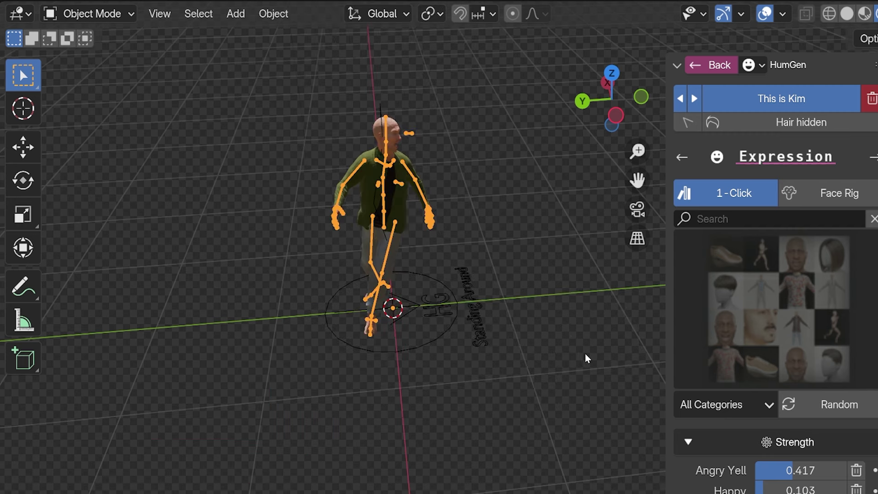
# - Move the Standing Around marker across the ground plane, clear of the existing human
pyautogui.click(425, 353)
pyautogui.hotkey('shift', 'd')
pyautogui.hotkey('shift', 'z')
pyautogui.click(575, 324)
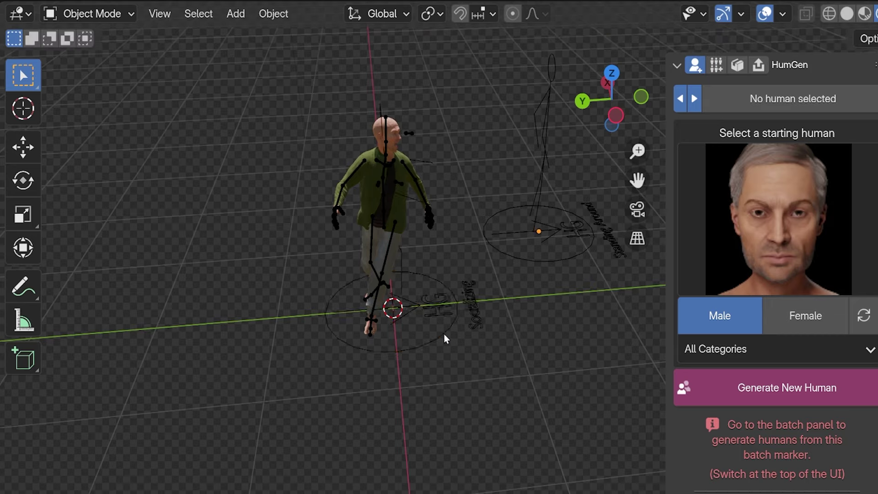
# - Place Socializing and Walking markers at separate spots on the ground plane around the existing human
pyautogui.click(446, 340)
pyautogui.hotkey('shift', 'd')
pyautogui.hotkey('shift', 'z')
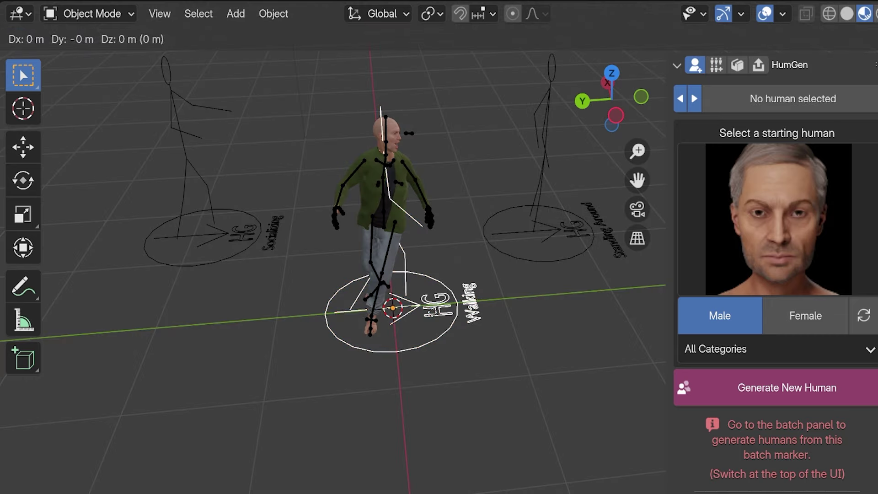
pyautogui.press('Return')
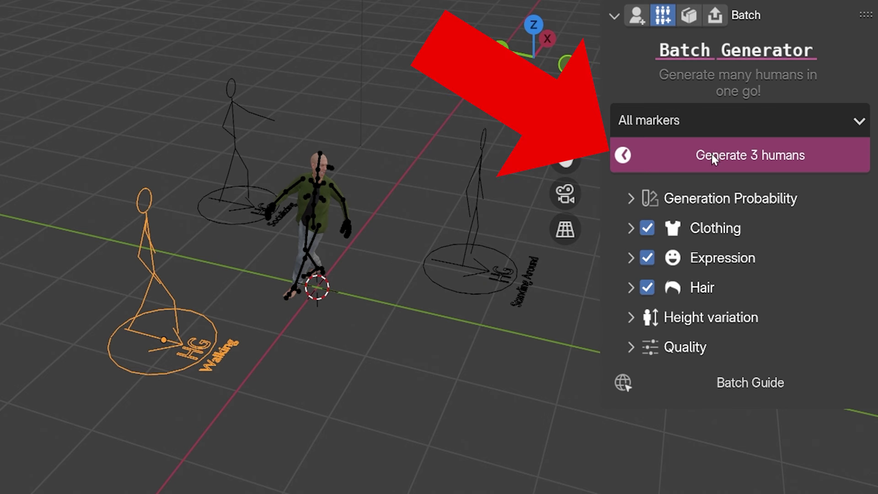
# - Generate three humans from all markers with the Batch Generator and inspect them from several angles
pyautogui.click(709, 158)
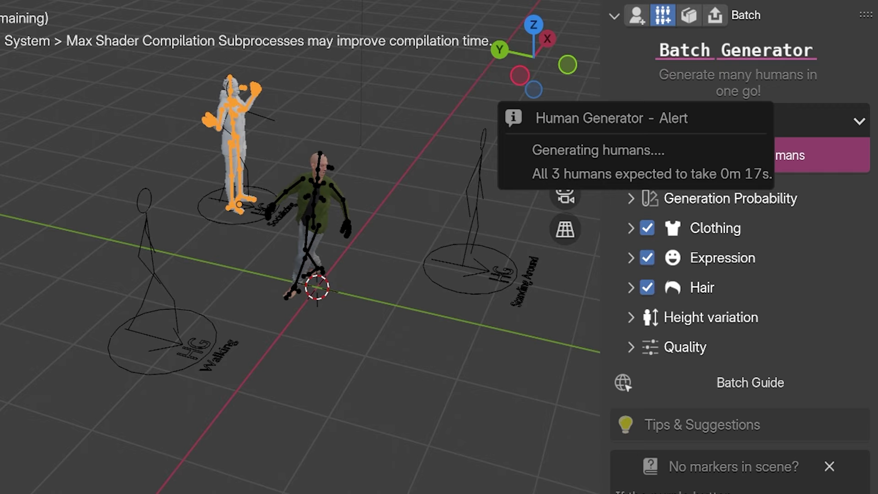
pyautogui.moveTo(369, 339); pyautogui.dragTo(207, 242, button='middle')
pyautogui.scroll(3, 208, 242)
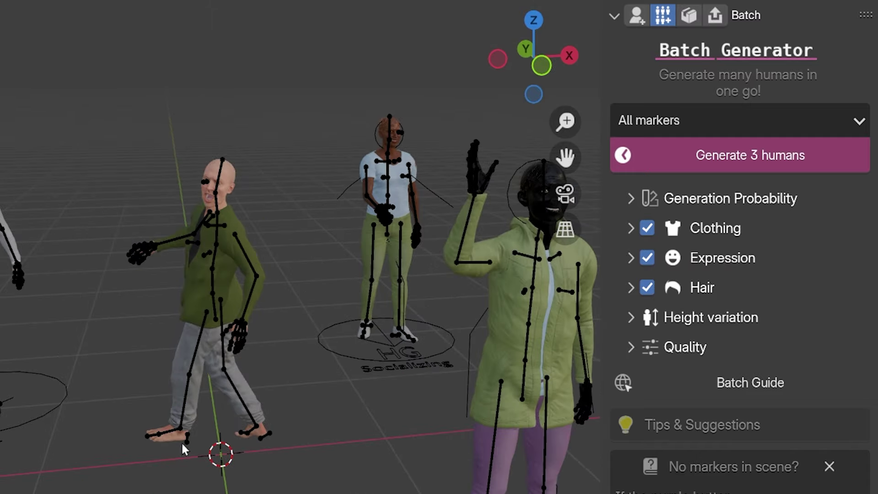
pyautogui.moveTo(182, 443); pyautogui.dragTo(206, 430, button='middle')
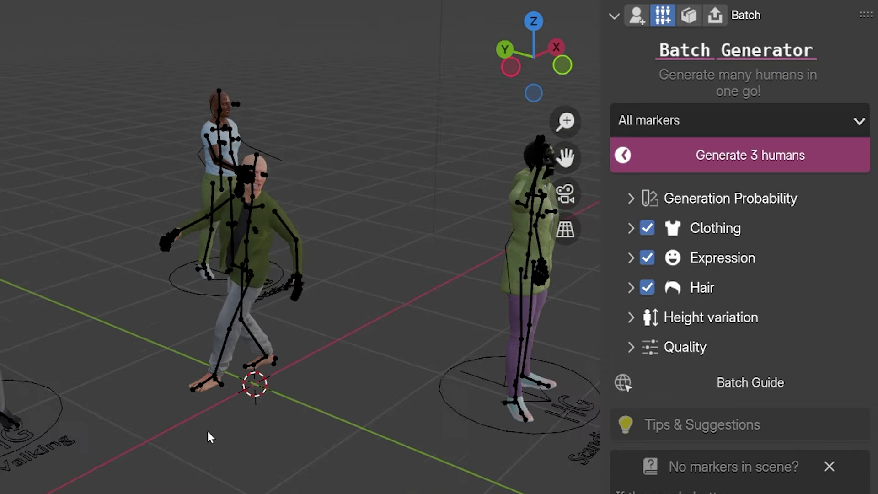
pyautogui.scroll(-5, 207, 421)
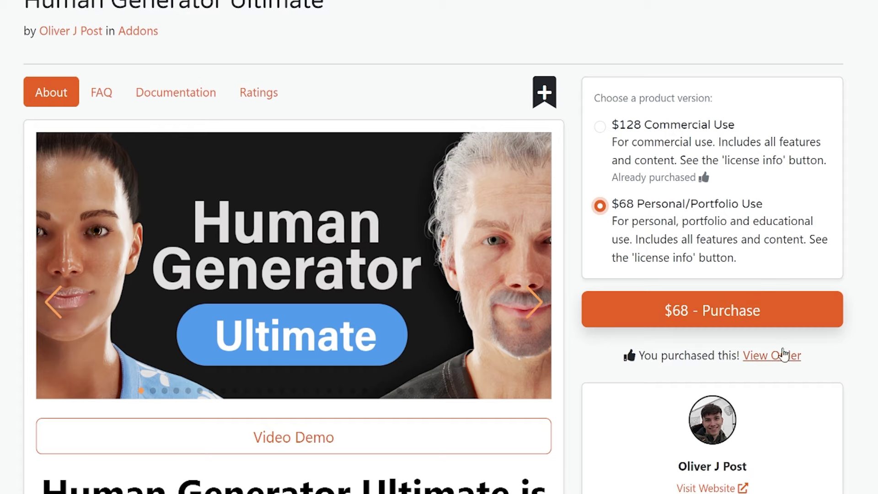